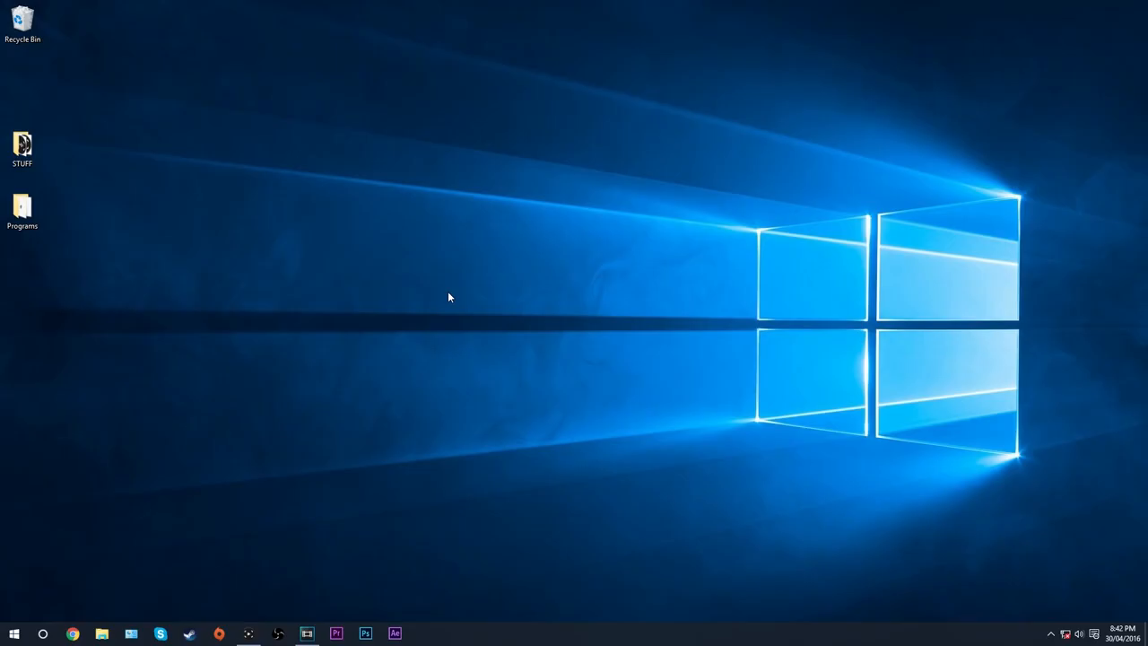
Switch to Vegas Pro, play the gameplay clip through in the preview, and return to its beginning.
click(306, 633)
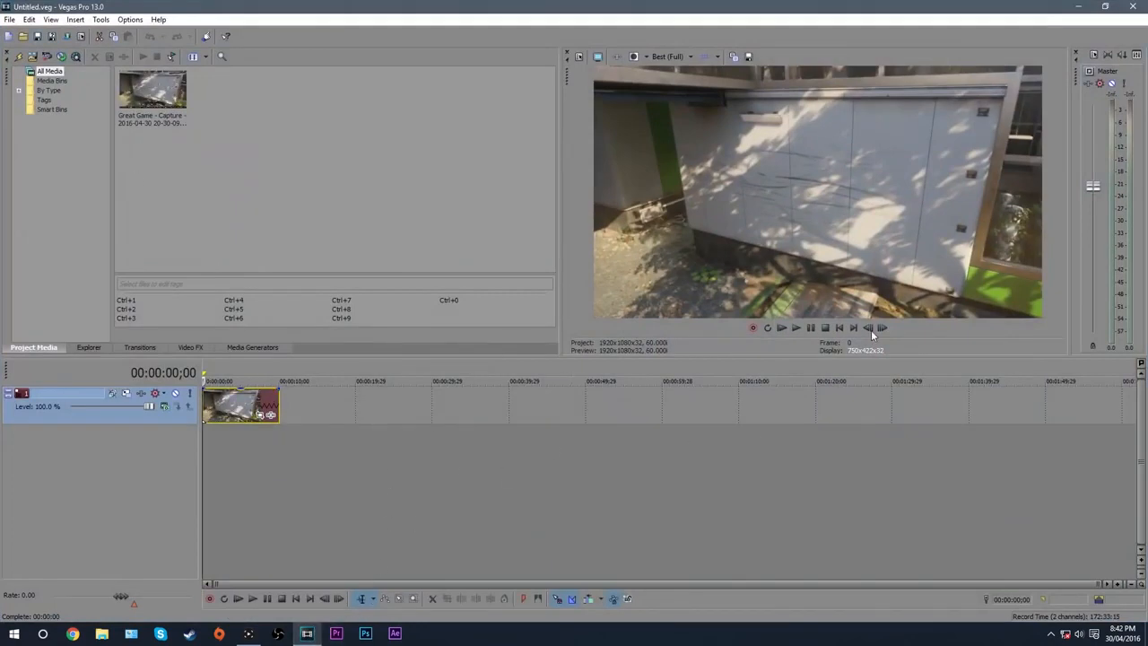
click(798, 329)
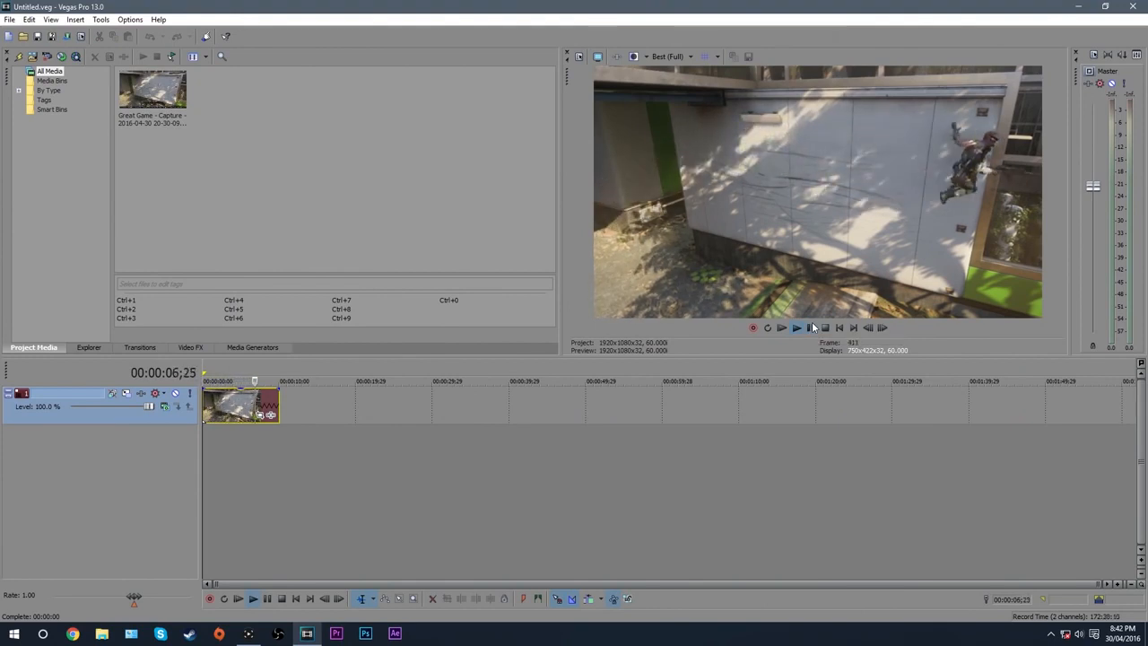
click(811, 329)
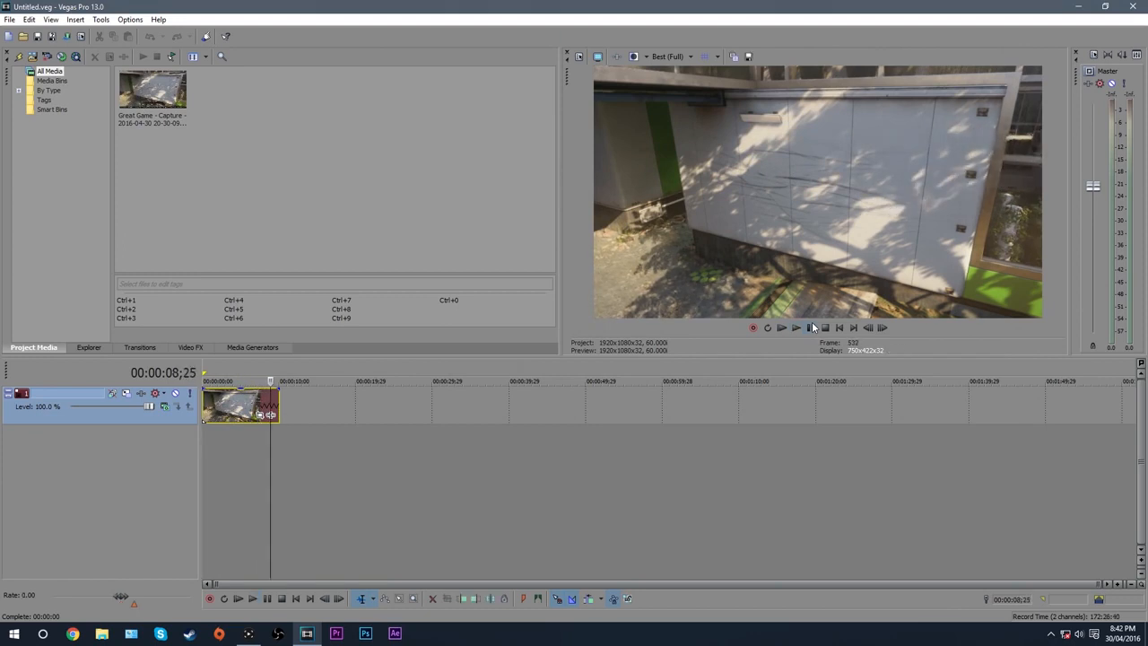
click(206, 409)
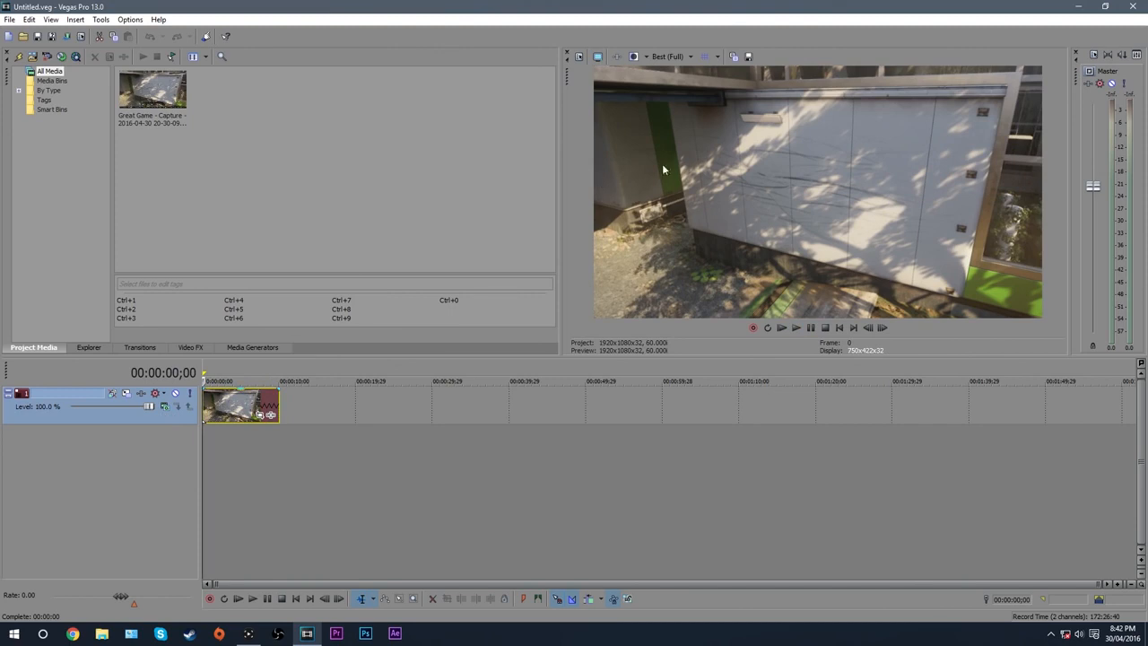
Find the frame at 00:00:02;05, where the character is beside the wall, and place the first timeline marker there.
click(216, 405)
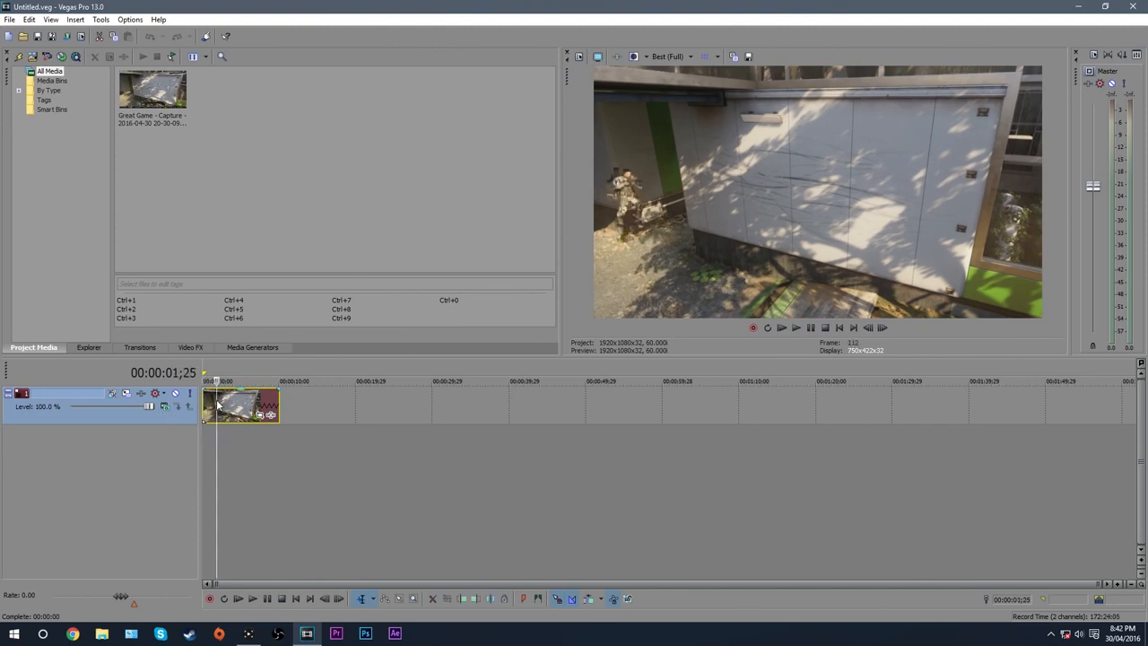
click(227, 406)
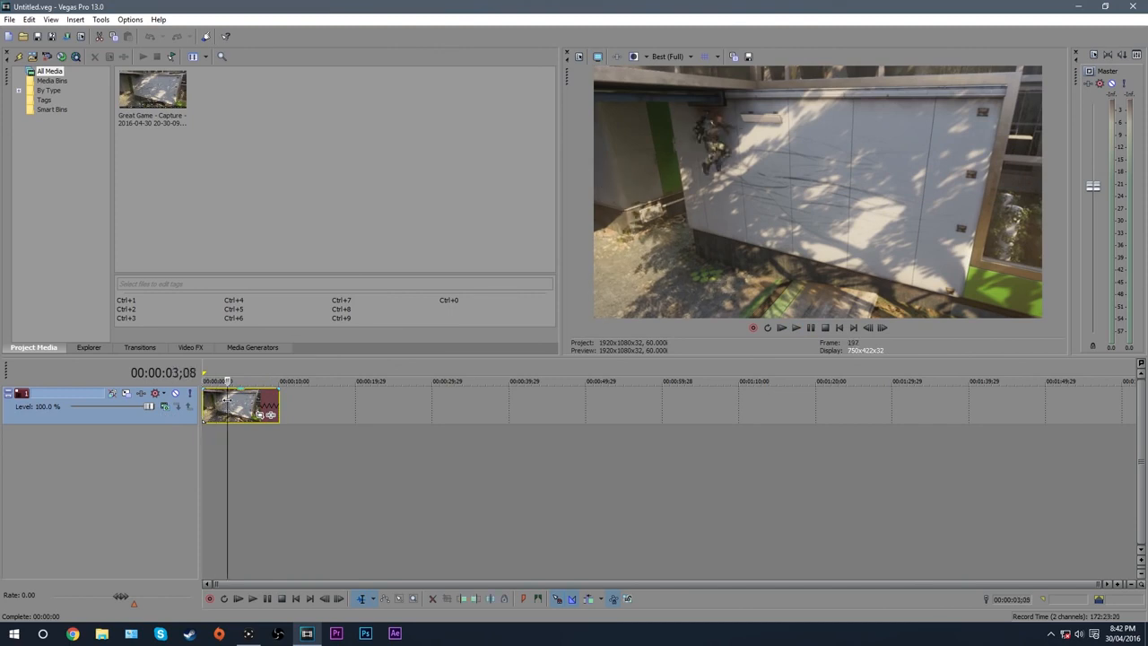
click(217, 406)
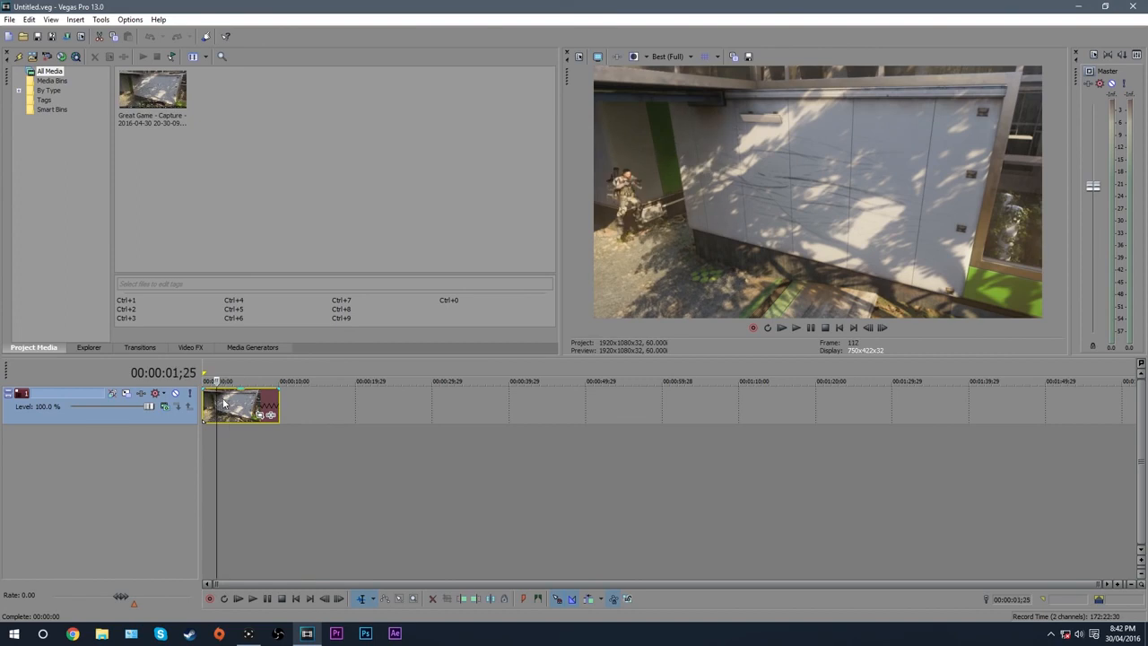
scroll(227, 401, up, 3)
scroll(227, 401, up, 3)
click(336, 398)
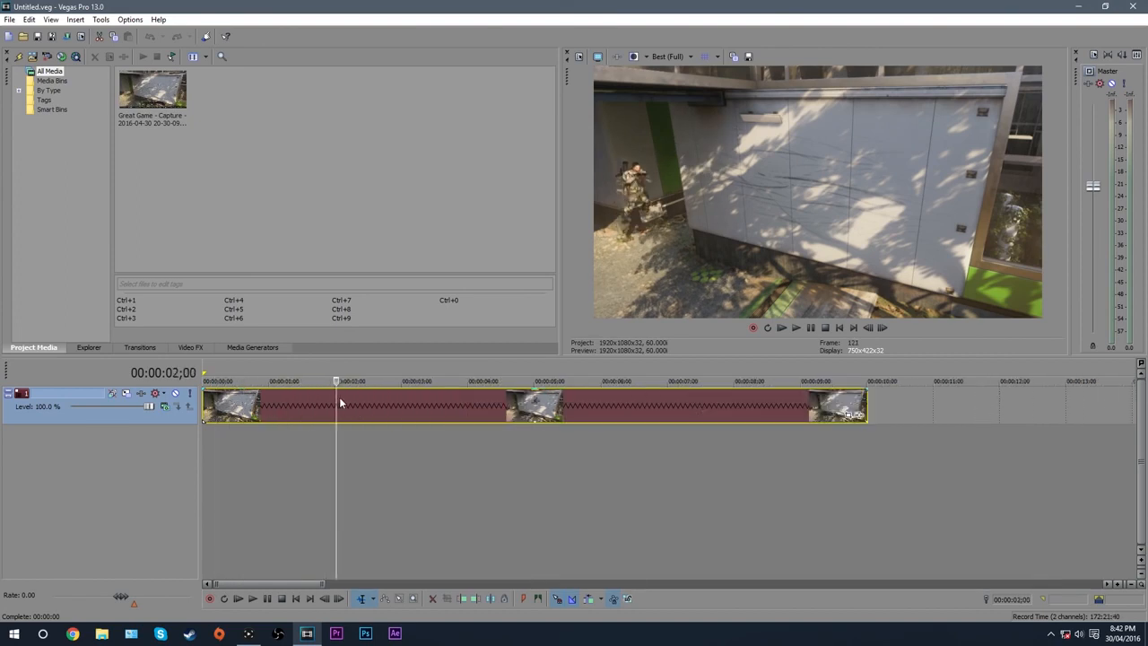
click(346, 396)
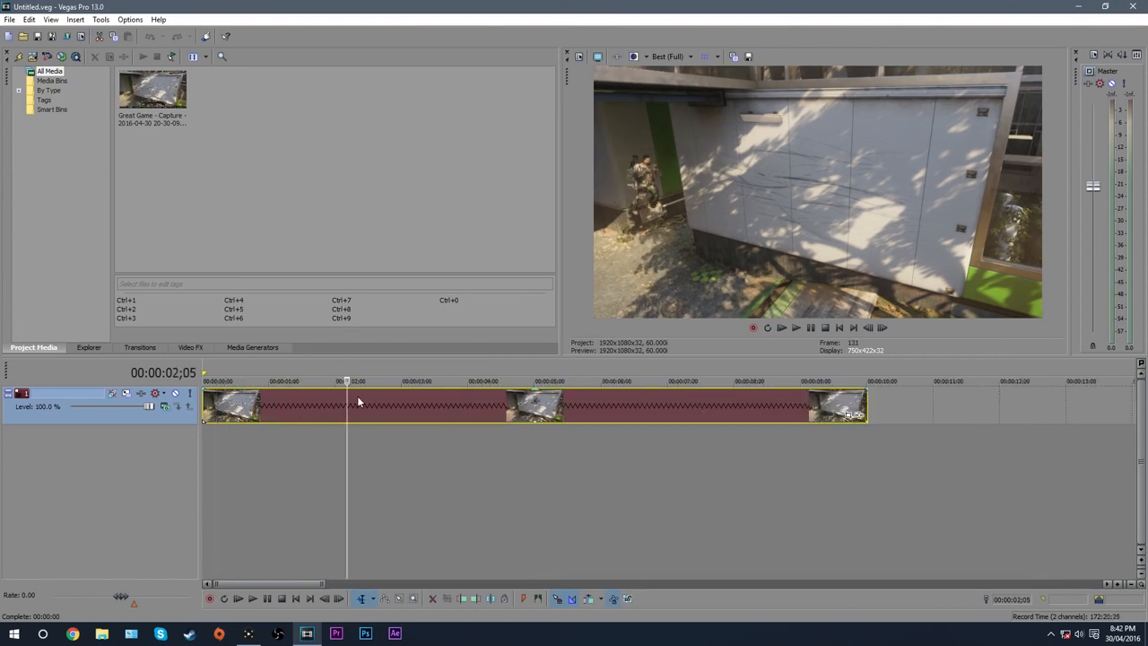
key(m)
key(space)
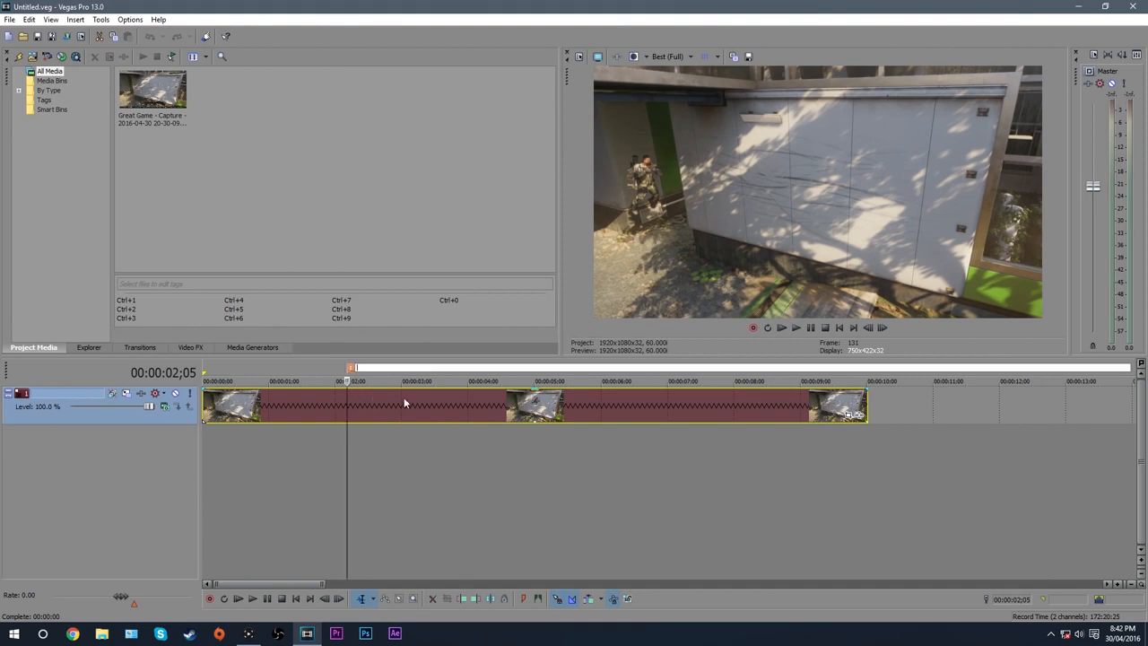
Add three more timeline markers at 00:00:03;15, 00:00:04;23 and 00:00:06;01 for further character poses.
click(435, 397)
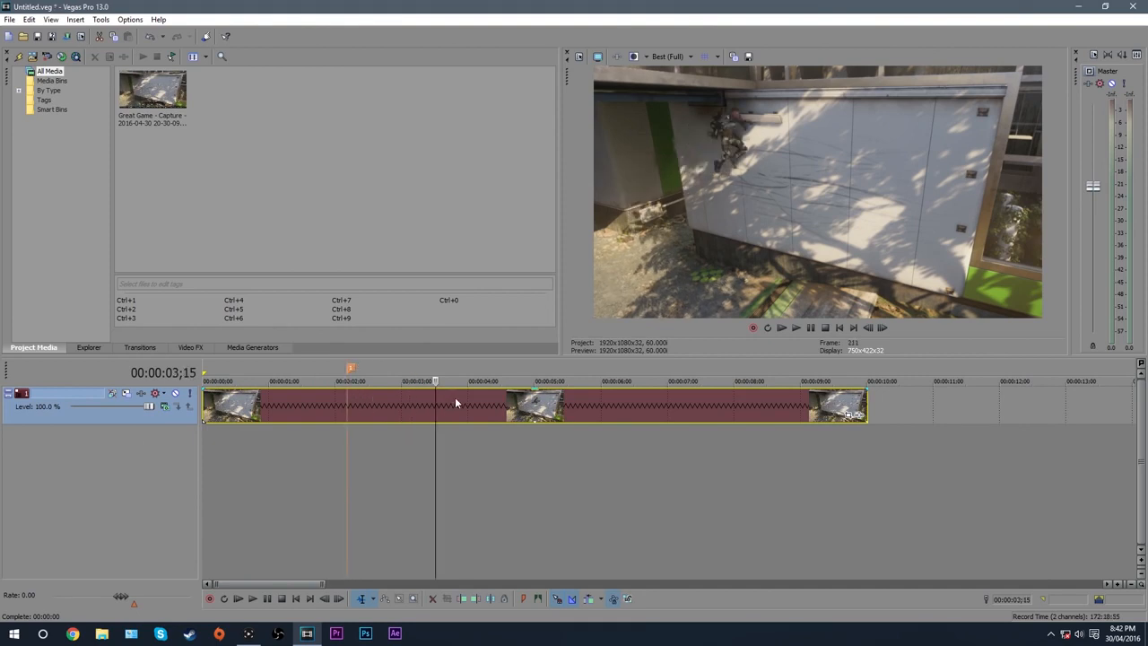
key(m)
key(space)
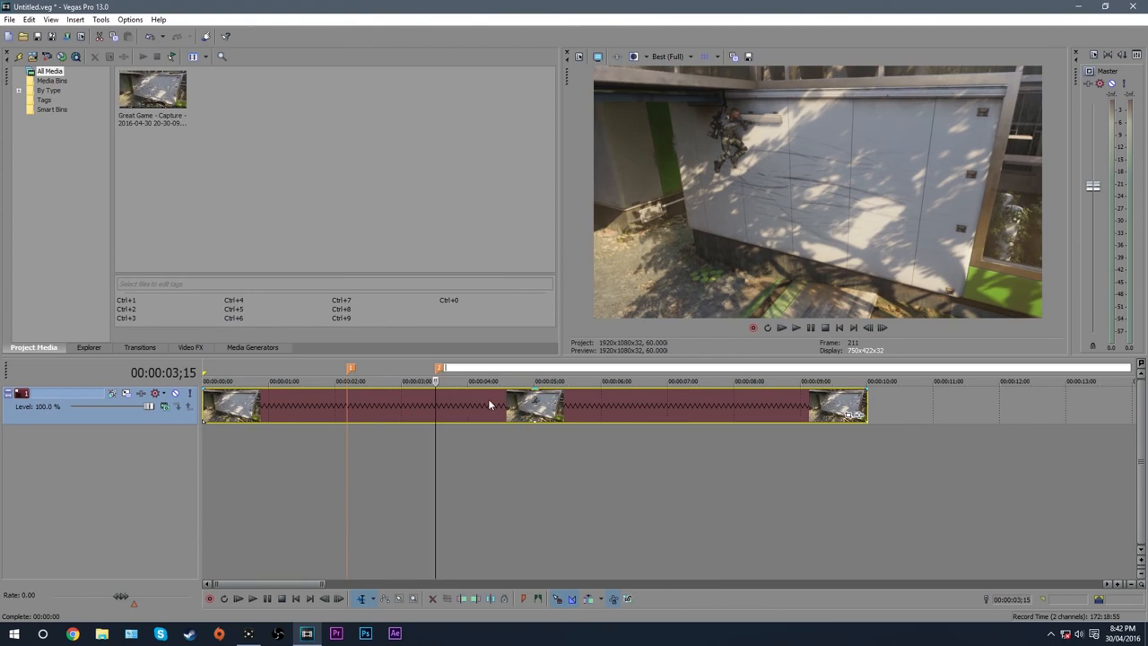
click(547, 405)
click(505, 403)
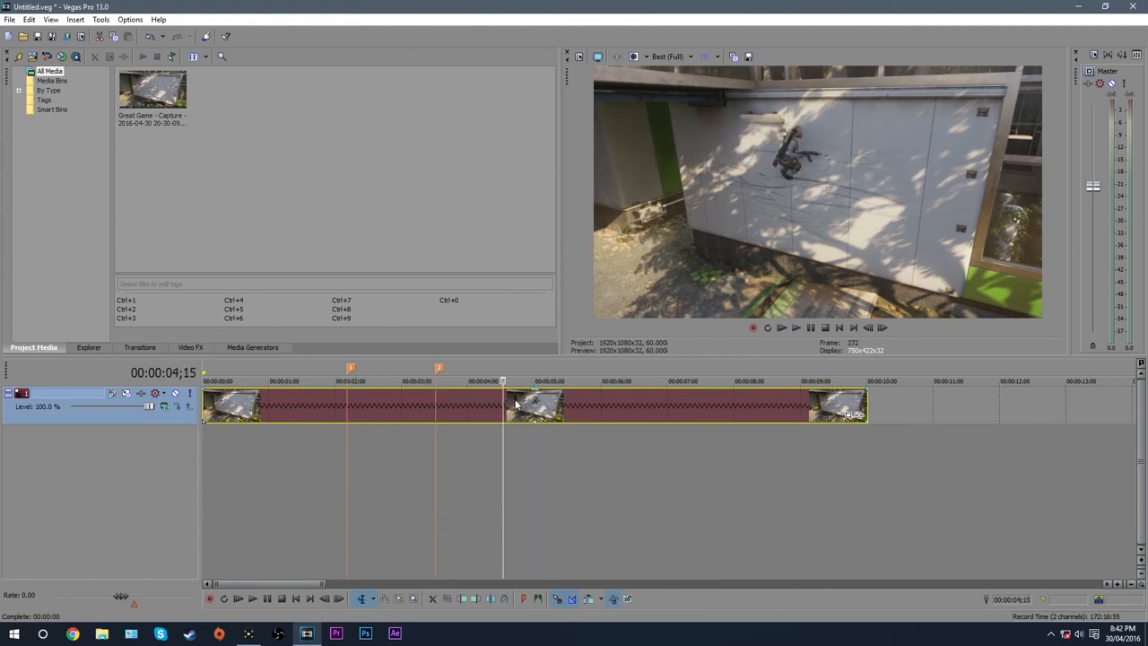
click(519, 404)
key(m)
click(606, 401)
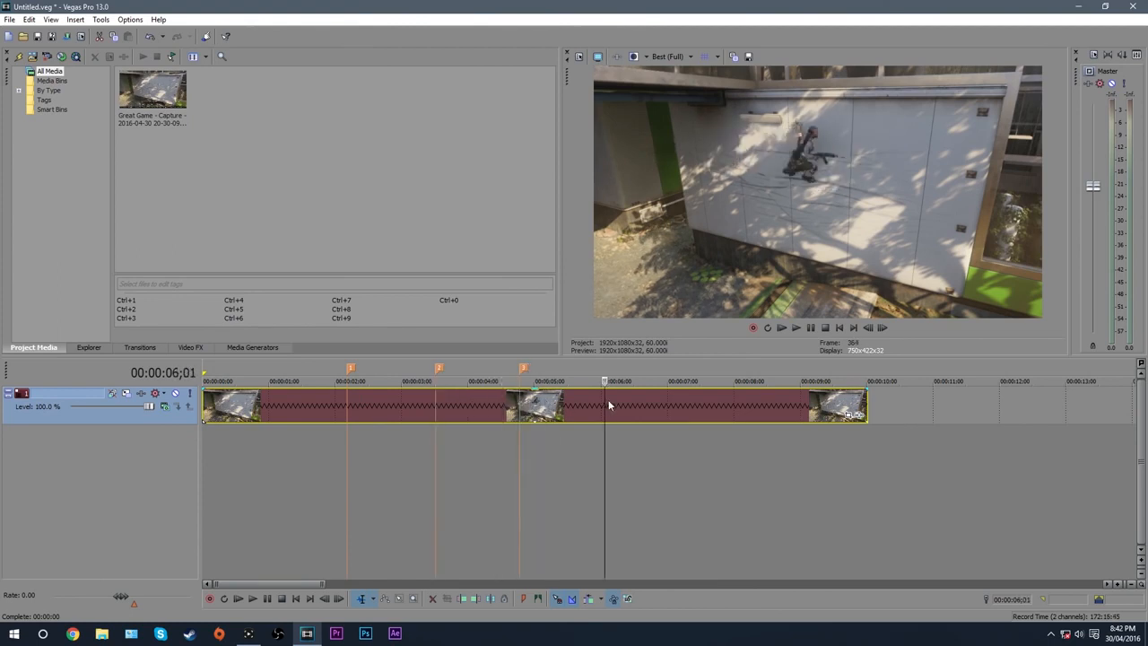
key(m)
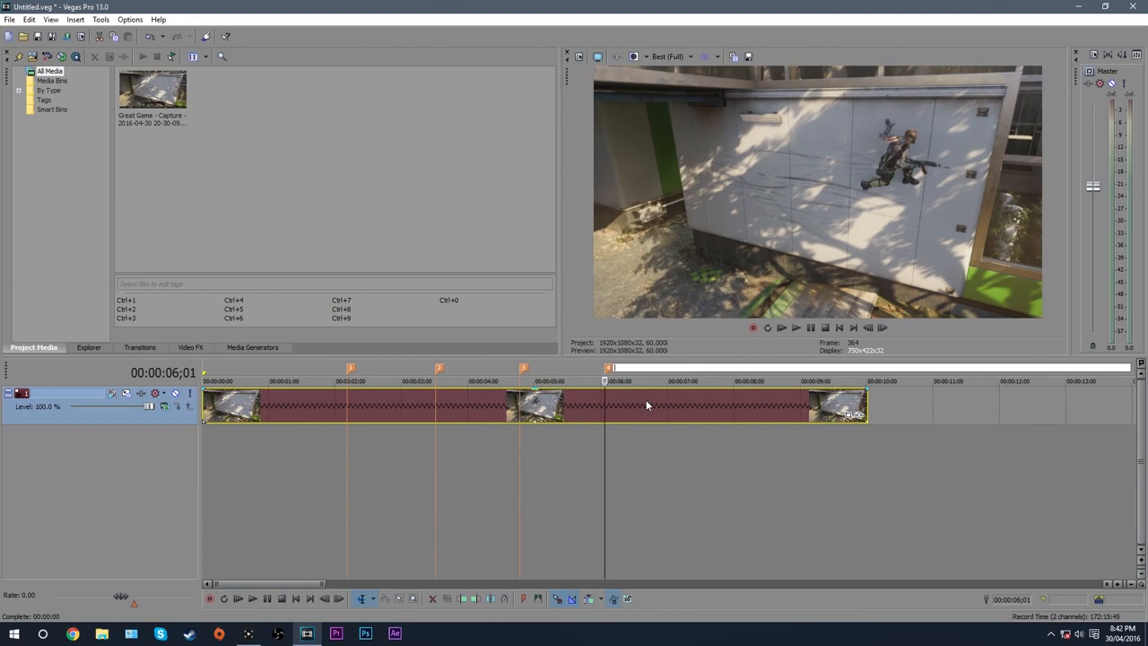
Insert four empty video tracks above the gameplay clip's track.
click(204, 408)
right_click(178, 418)
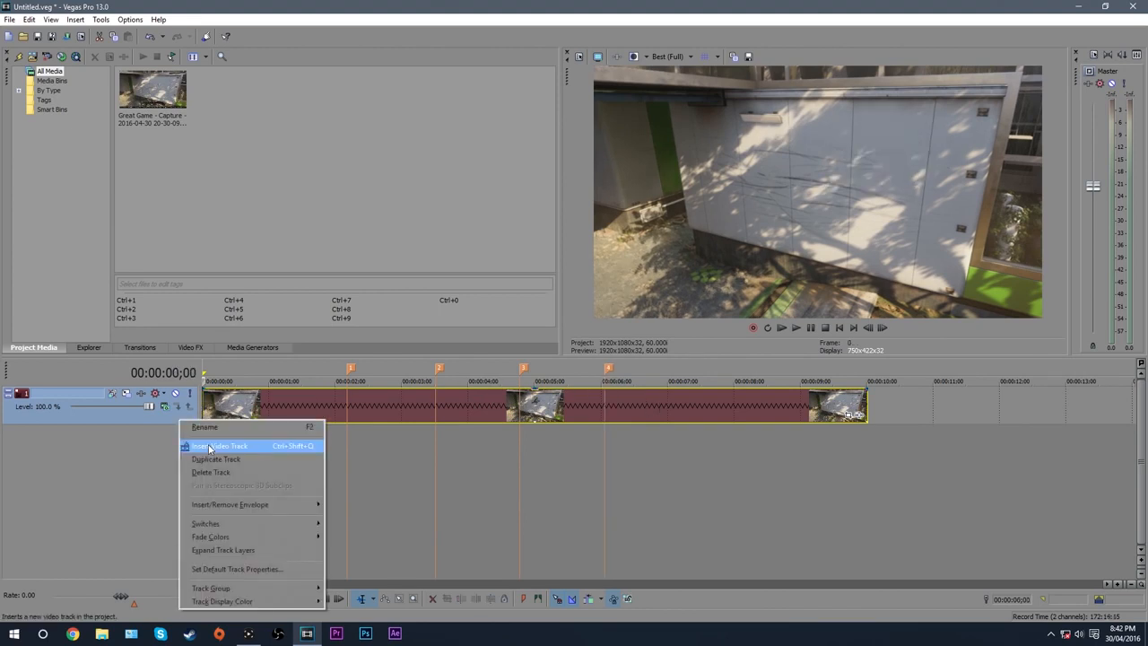
click(209, 446)
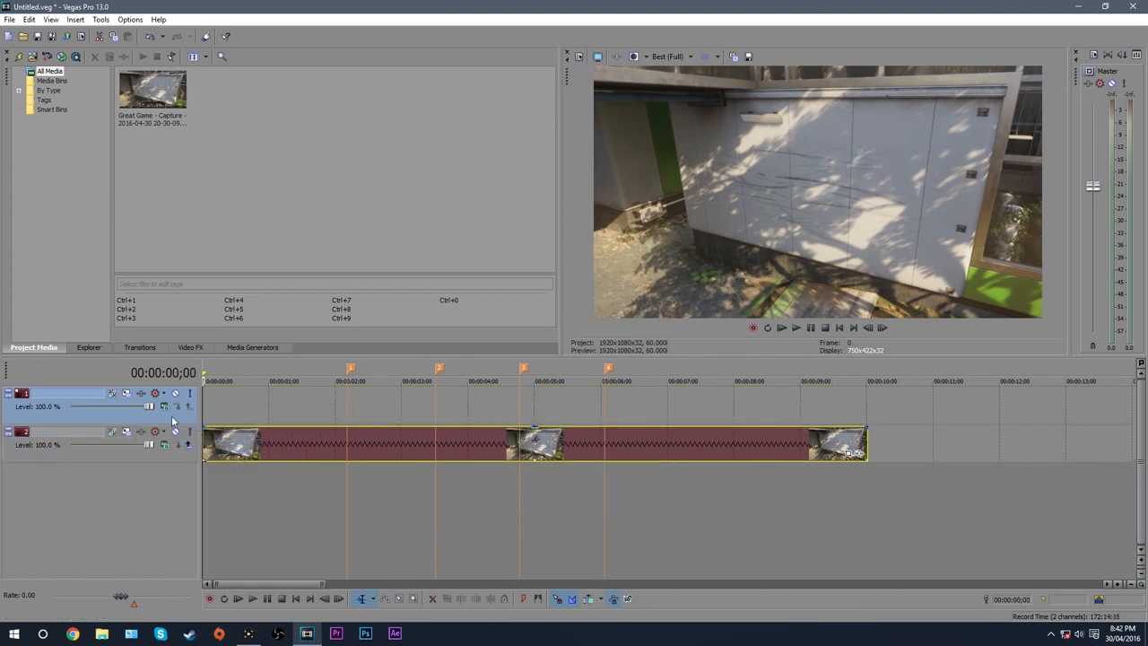
right_click(166, 413)
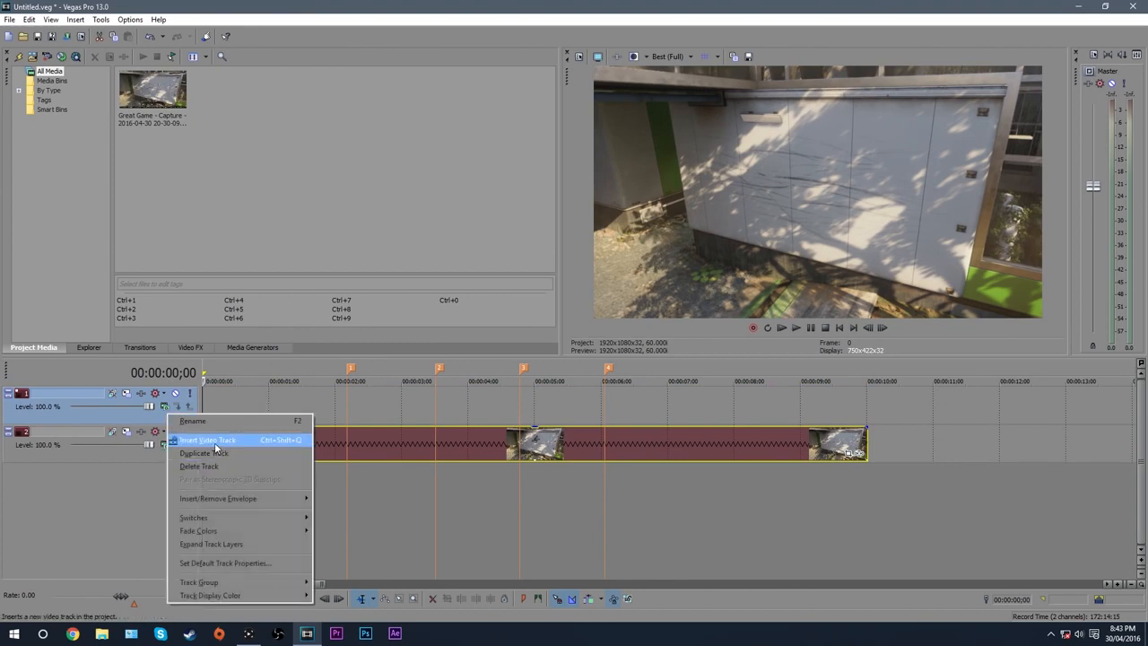
click(215, 442)
right_click(205, 421)
click(215, 443)
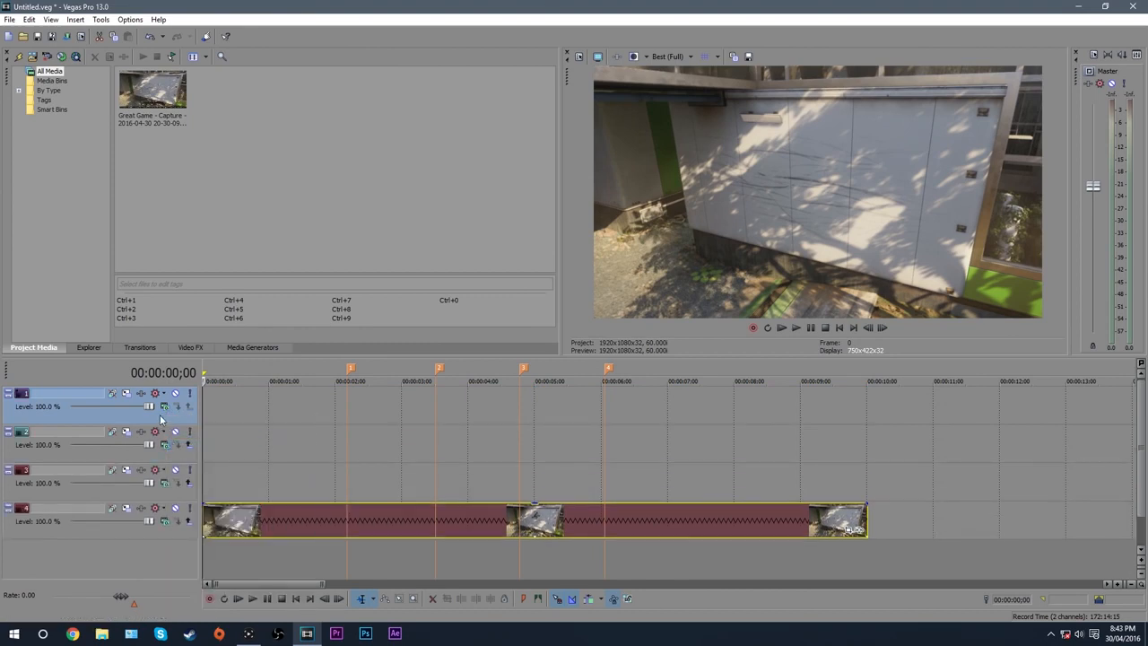
right_click(158, 419)
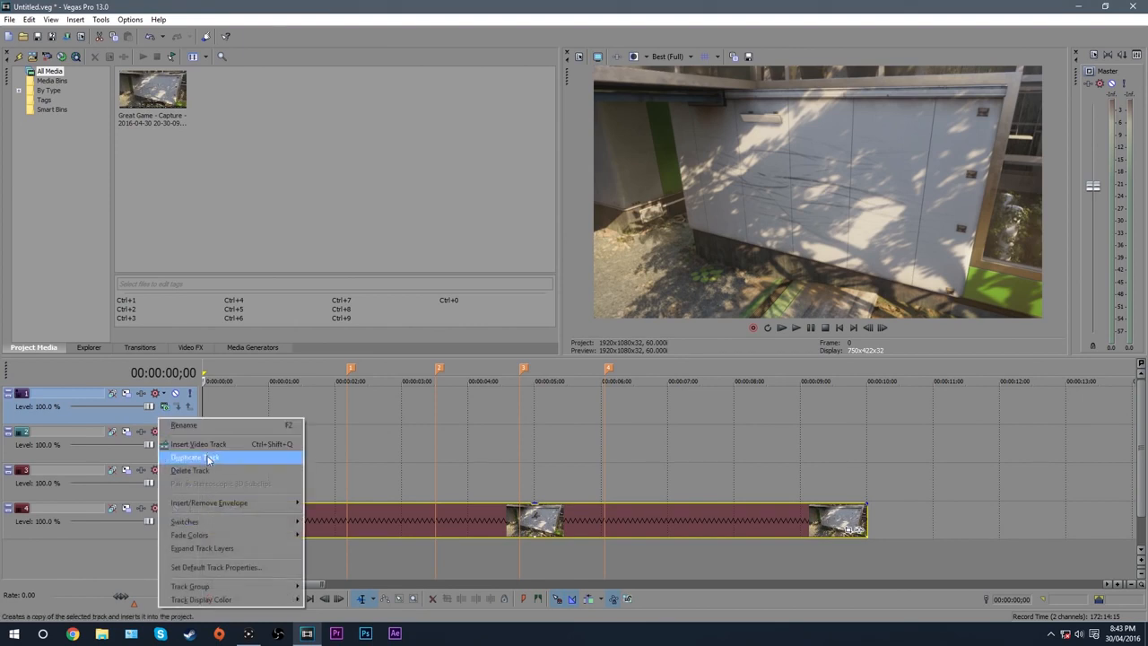
click(209, 441)
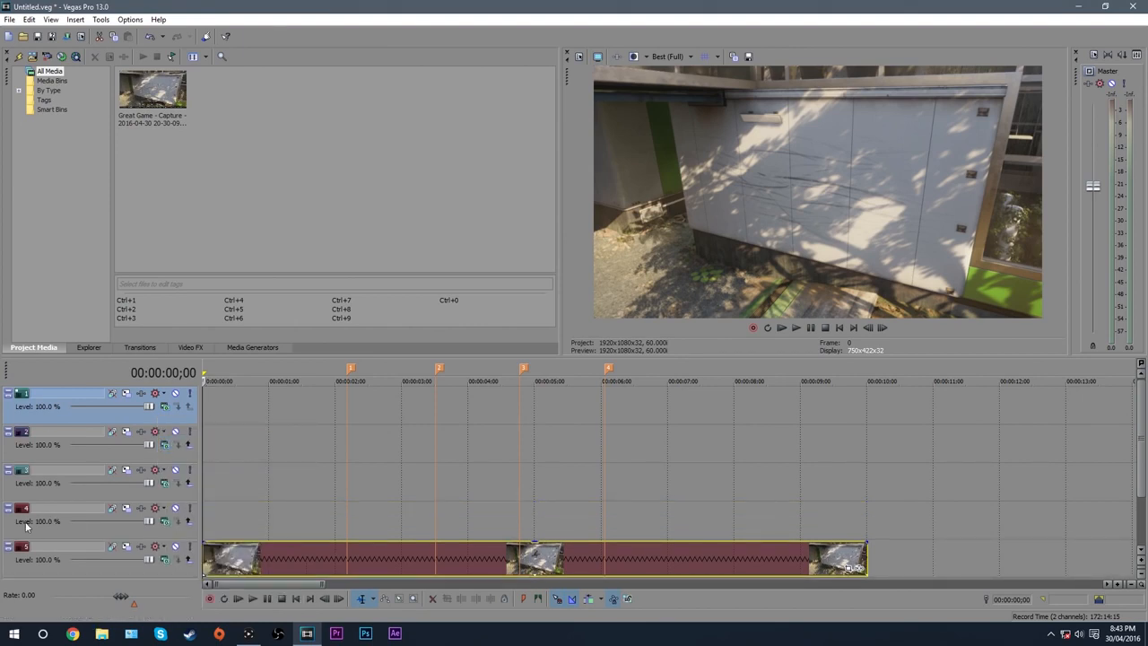
Change the display color of the gameplay clip's track to green.
click(52, 561)
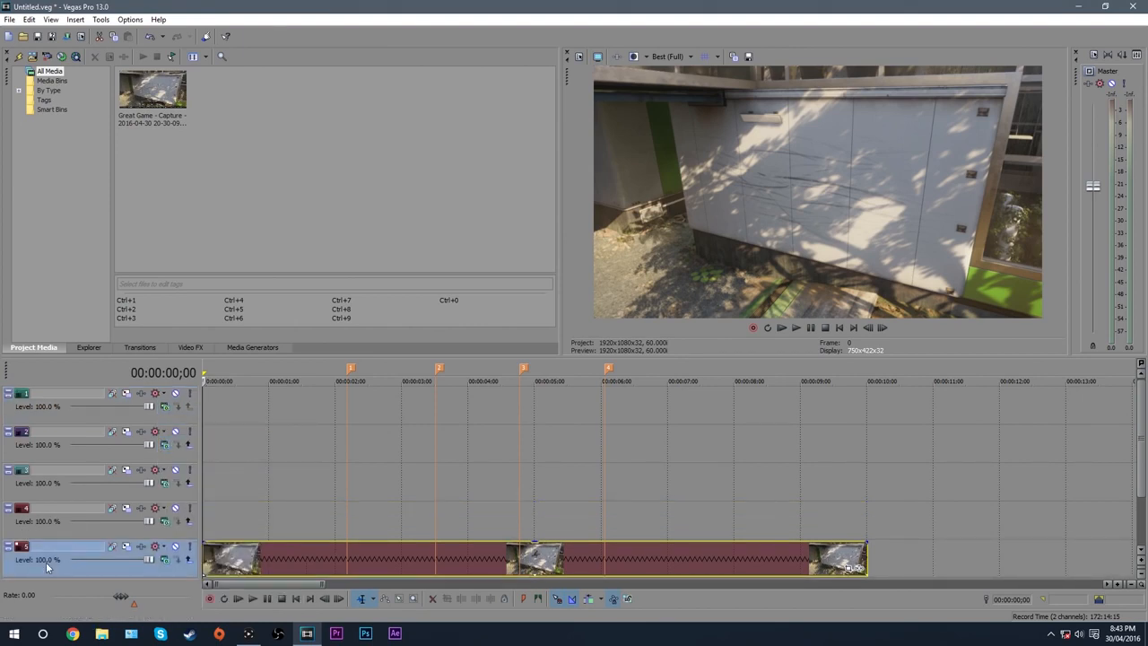
right_click(45, 562)
mouse_move(90, 556)
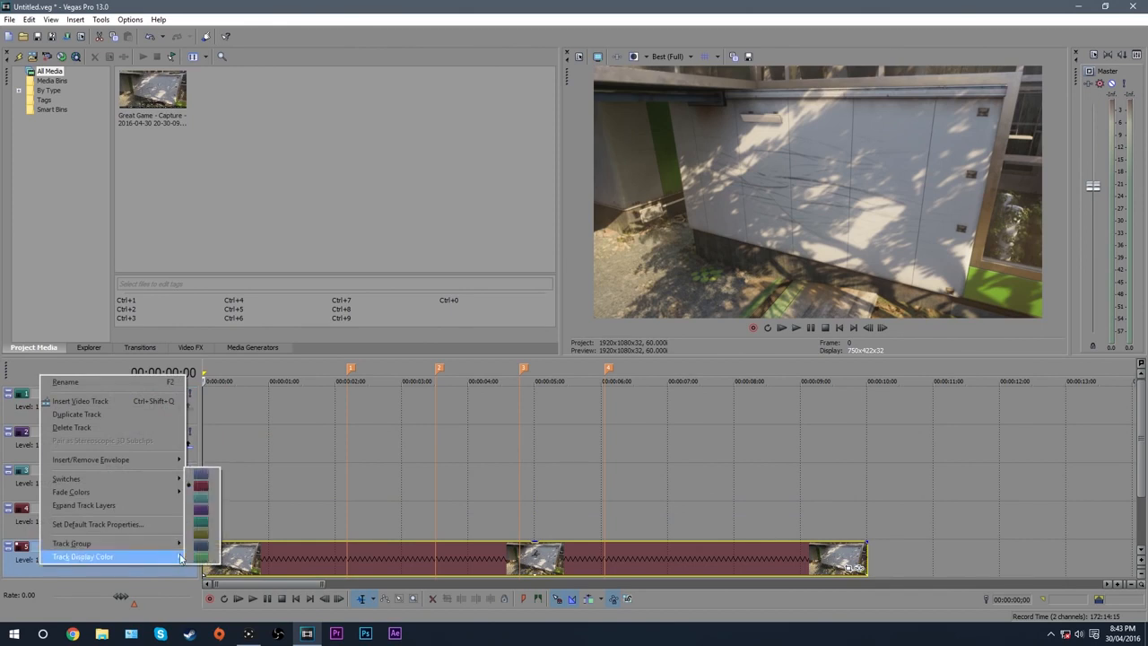
click(199, 557)
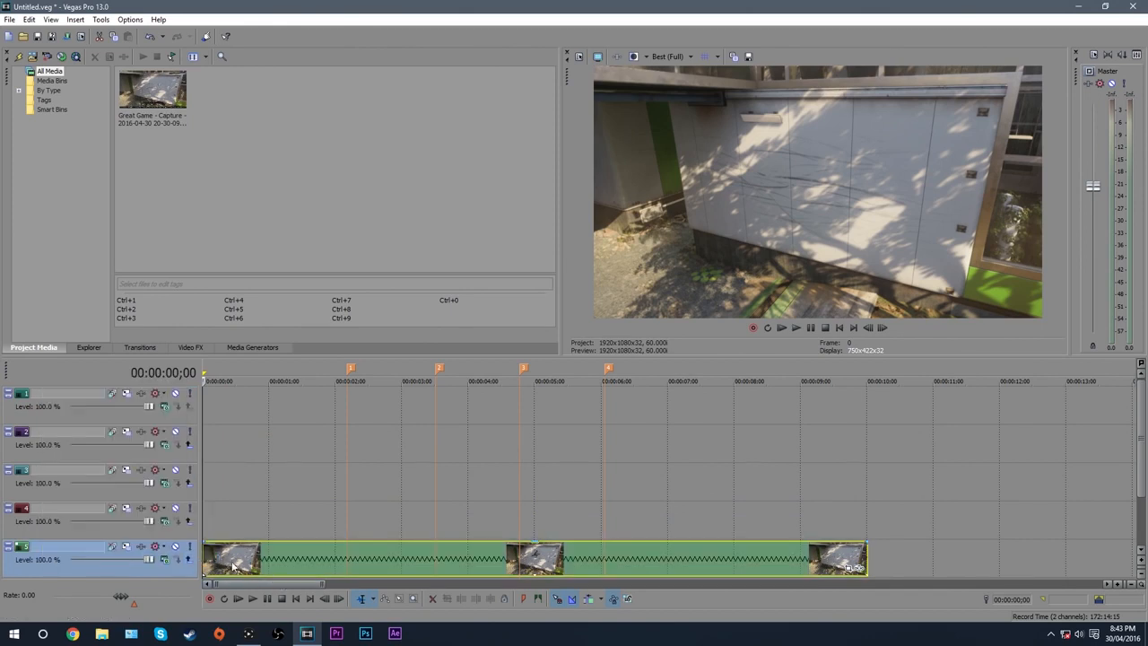
With preview quality at Best (Full), save a snapshot of the frame at the first marker to the Desktop as Image1 in JPG format.
click(348, 528)
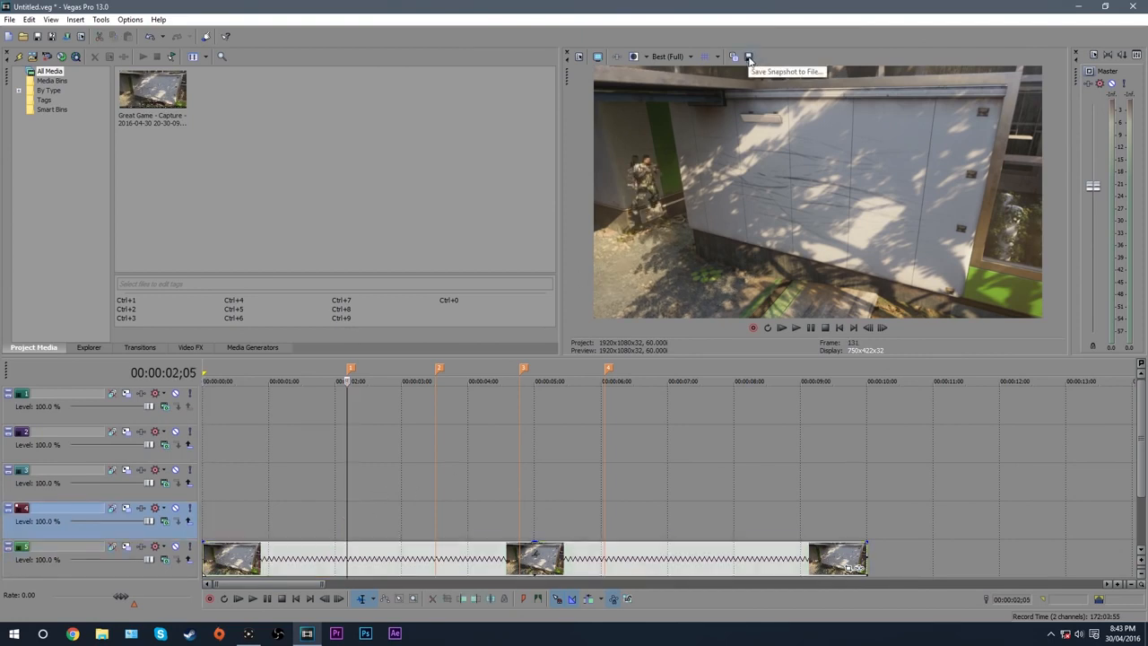
click(679, 56)
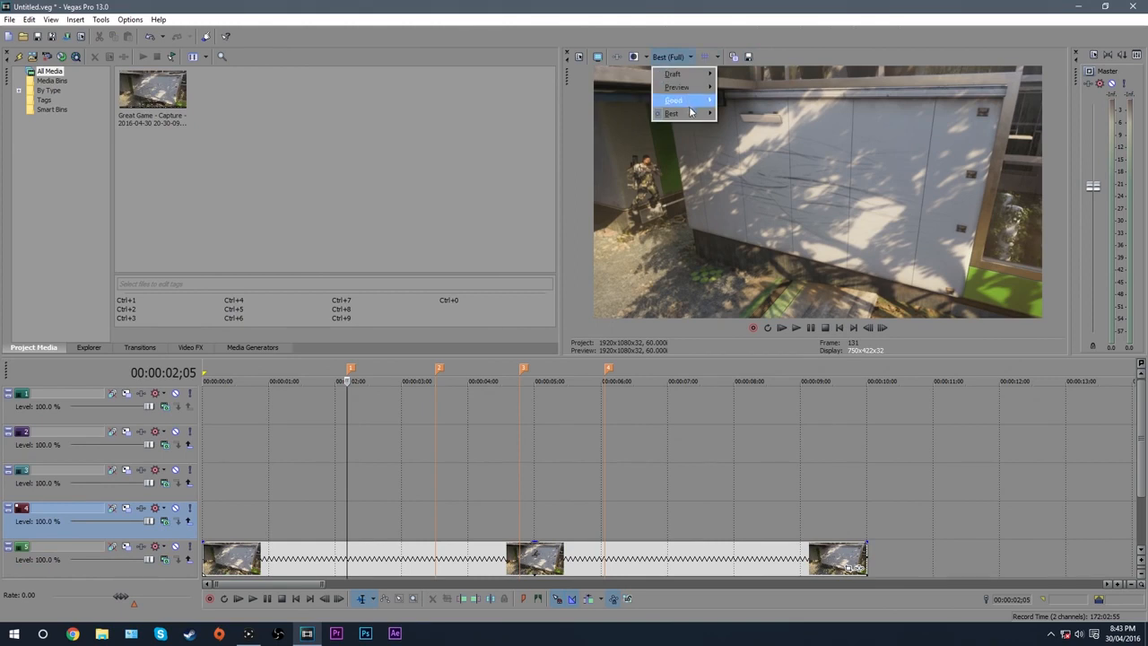
mouse_move(693, 114)
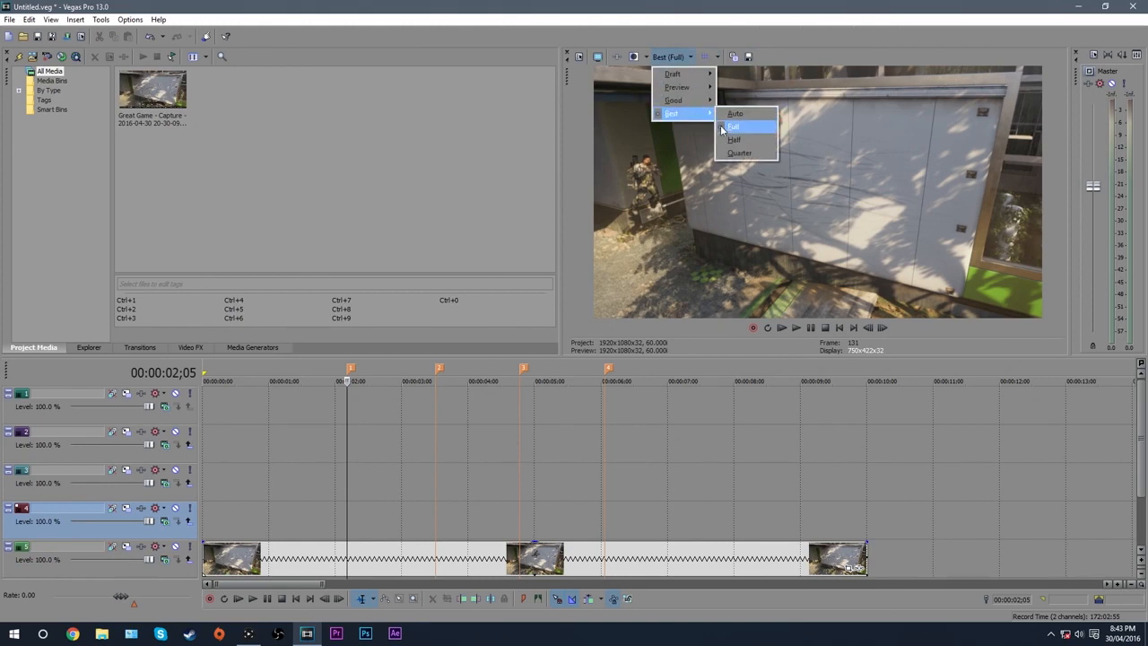
click(722, 126)
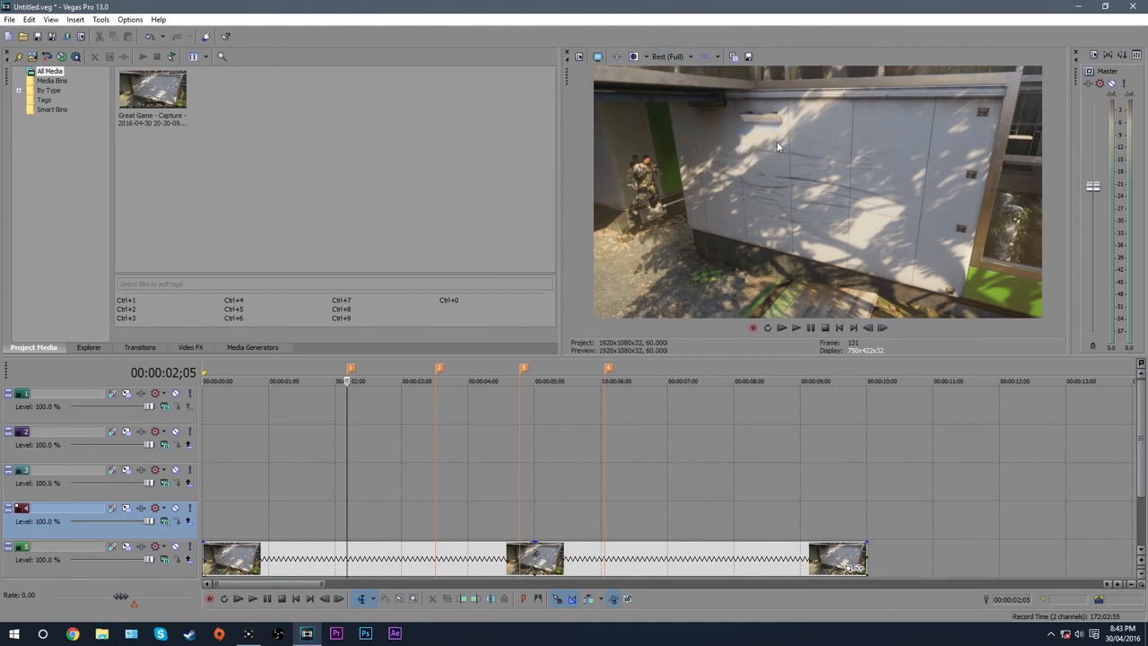
click(749, 55)
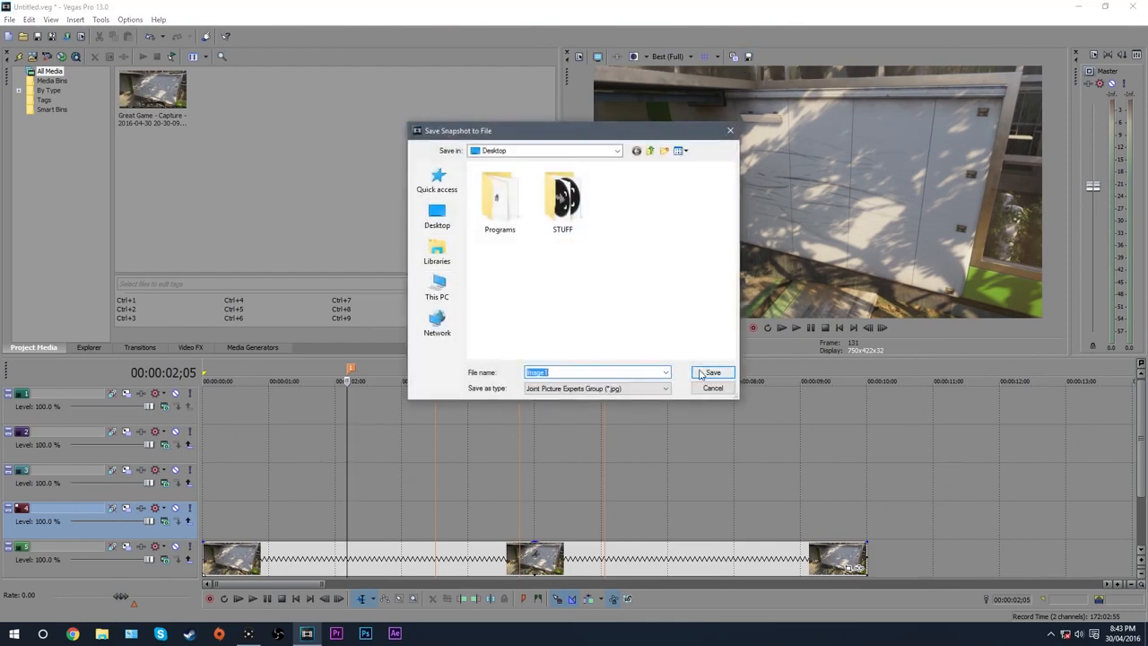
click(710, 372)
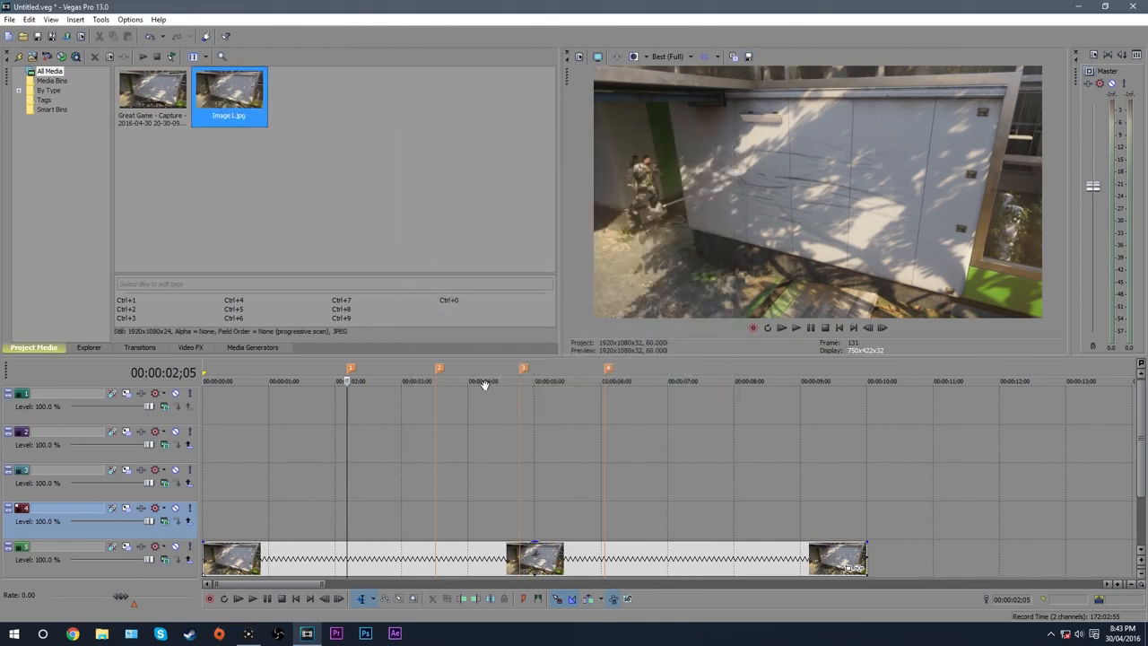
Save snapshots of the frames at the second and third markers to the Desktop as Image2 and Image3 in JPG format.
click(435, 411)
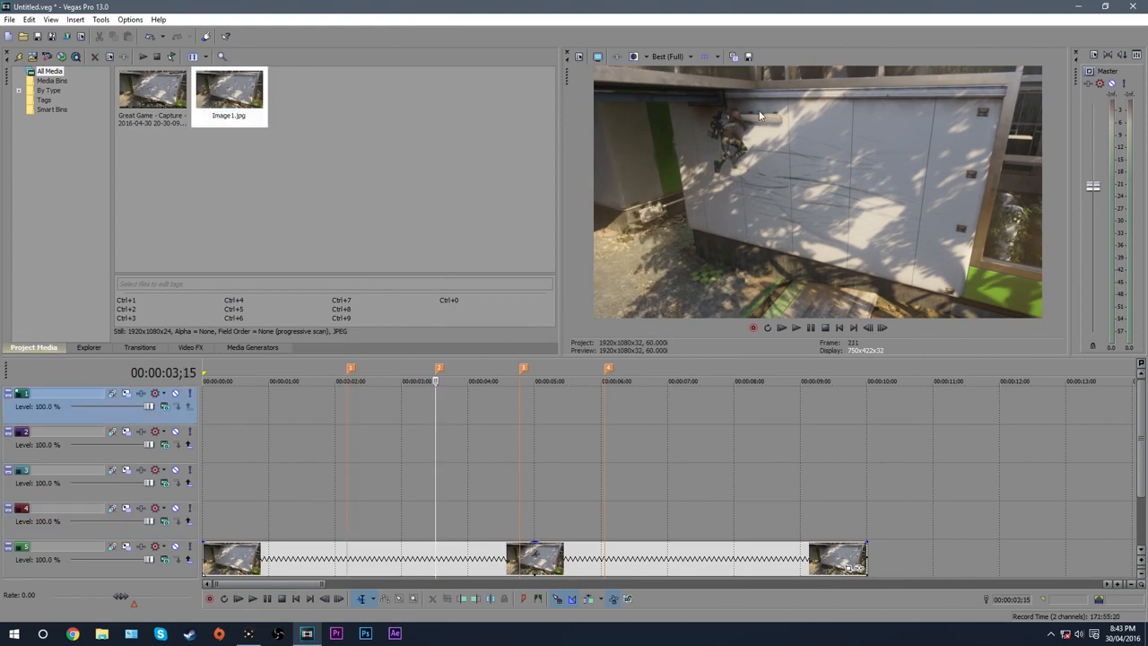
click(748, 56)
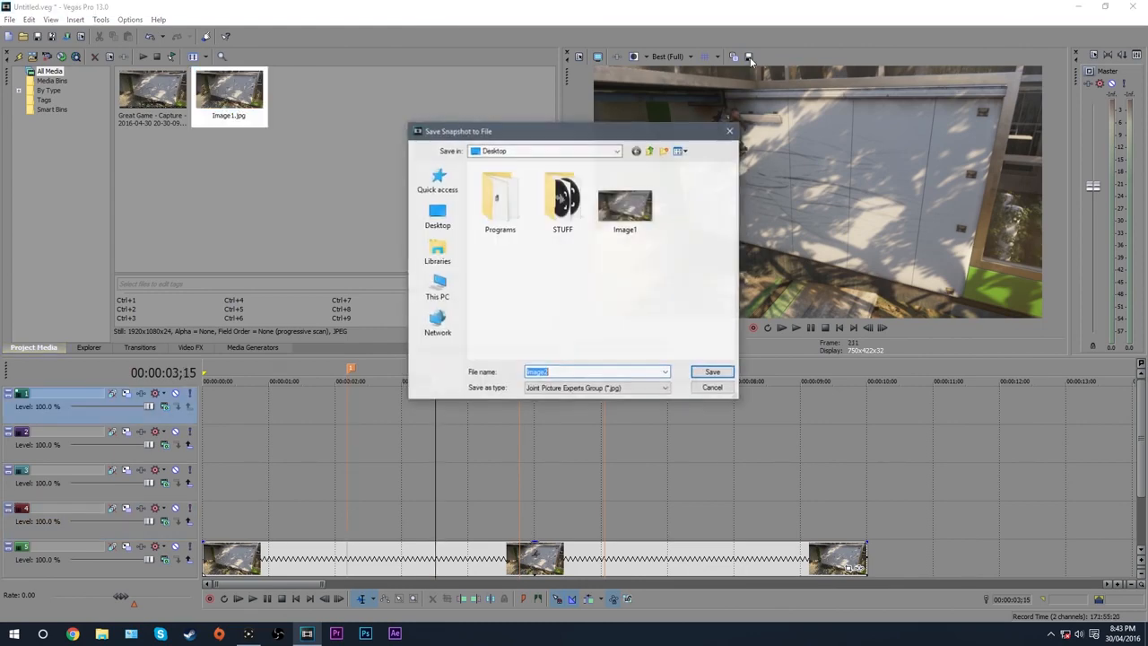
click(711, 372)
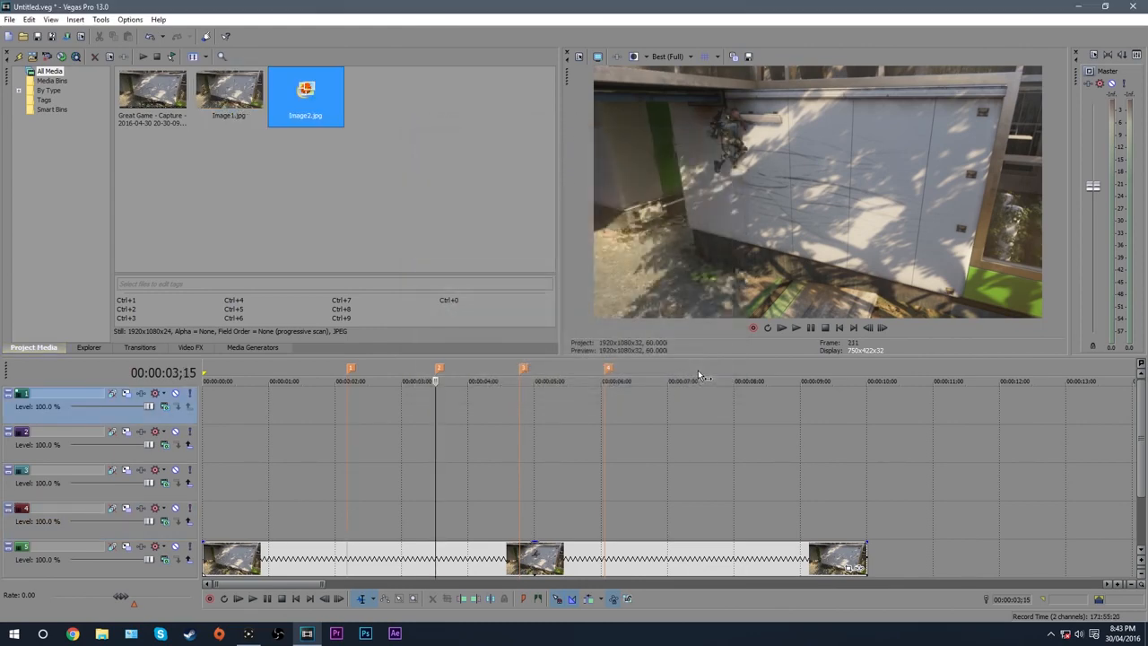
click(519, 419)
click(748, 56)
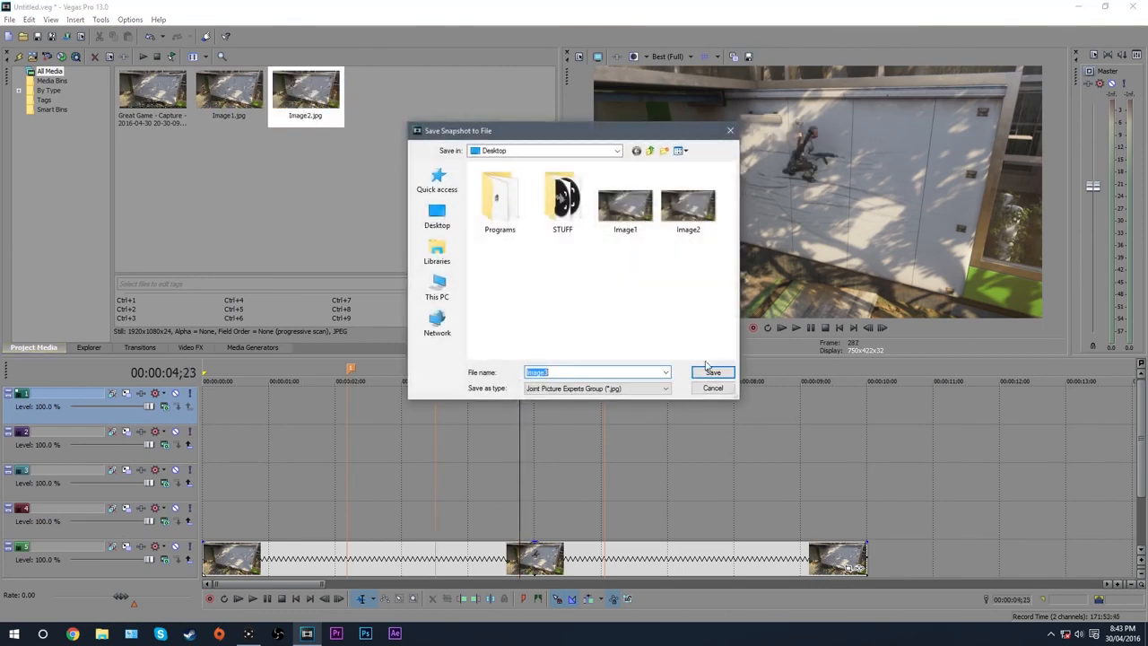
click(710, 372)
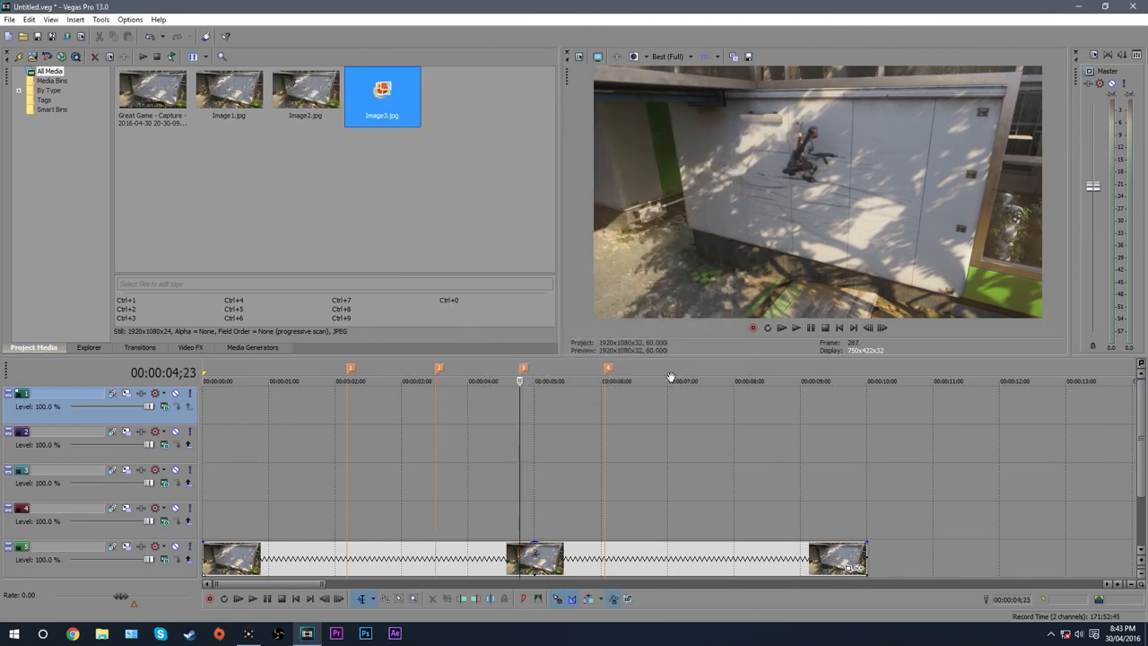
Save a snapshot of the frame at the fourth marker to the Desktop as Image4 in JPG format.
click(603, 415)
click(734, 57)
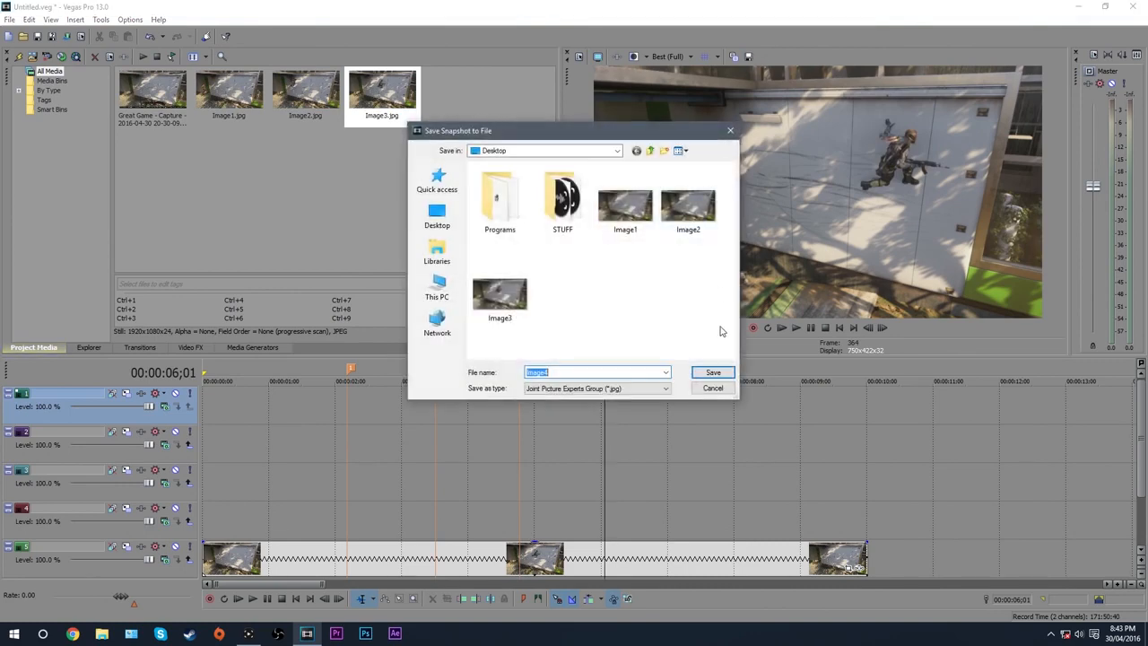
click(712, 373)
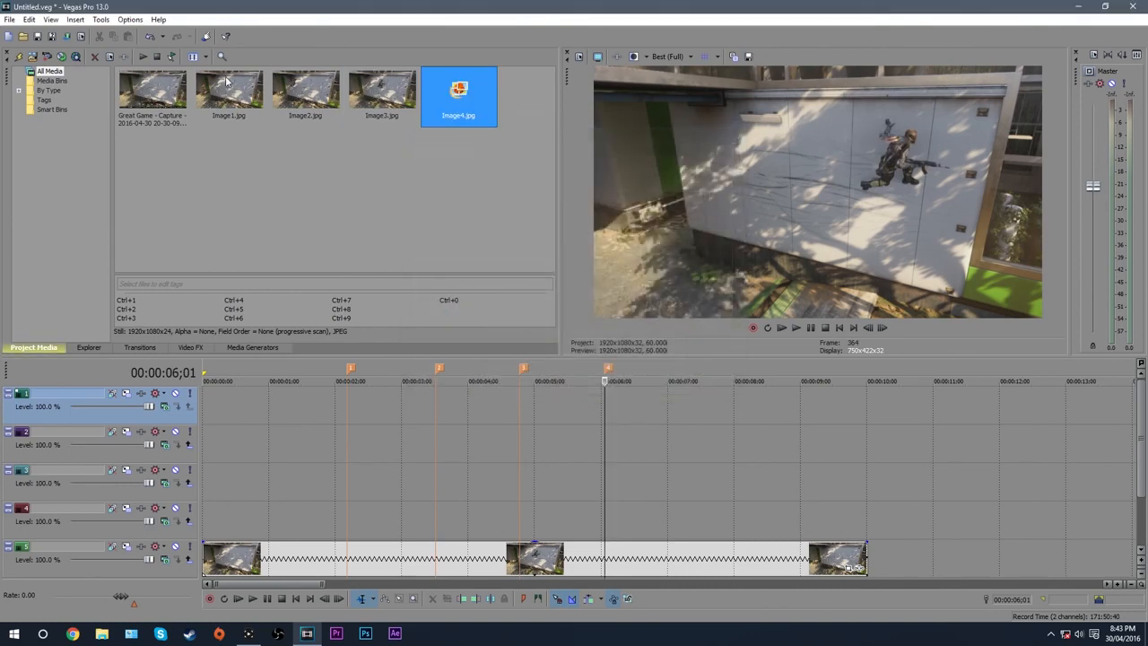
Place Image1 on track 4 at the first marker and Image2 on track 3 at the second, extending both to the gameplay clip's end.
drag(229, 90, 355, 519)
drag(679, 514, 866, 514)
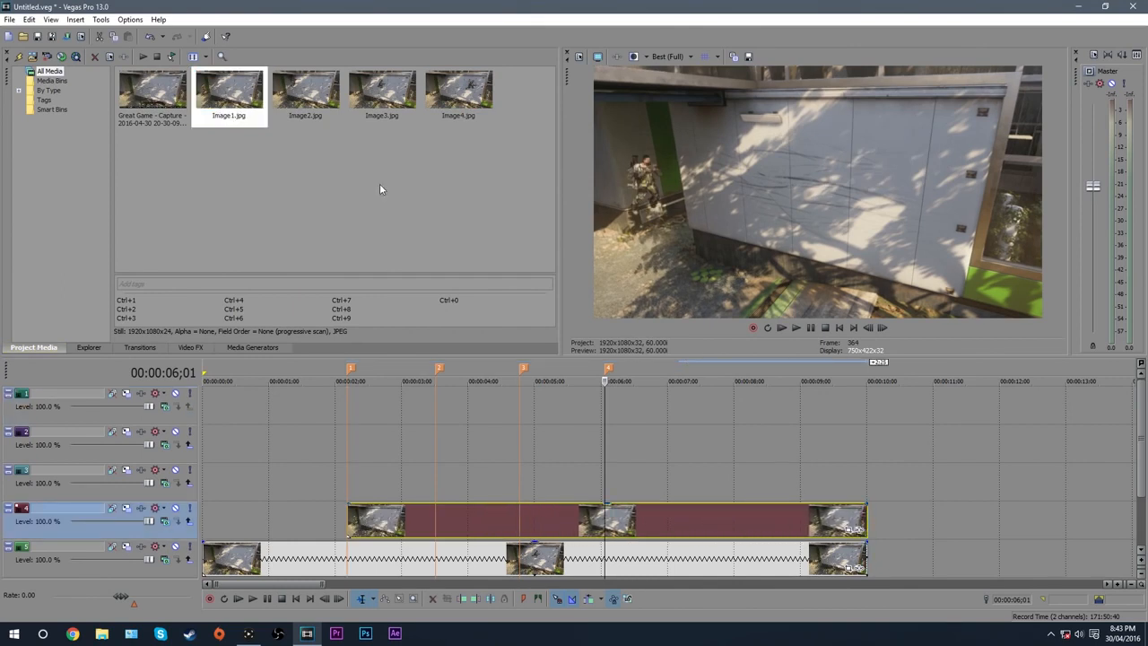
drag(305, 90, 441, 489)
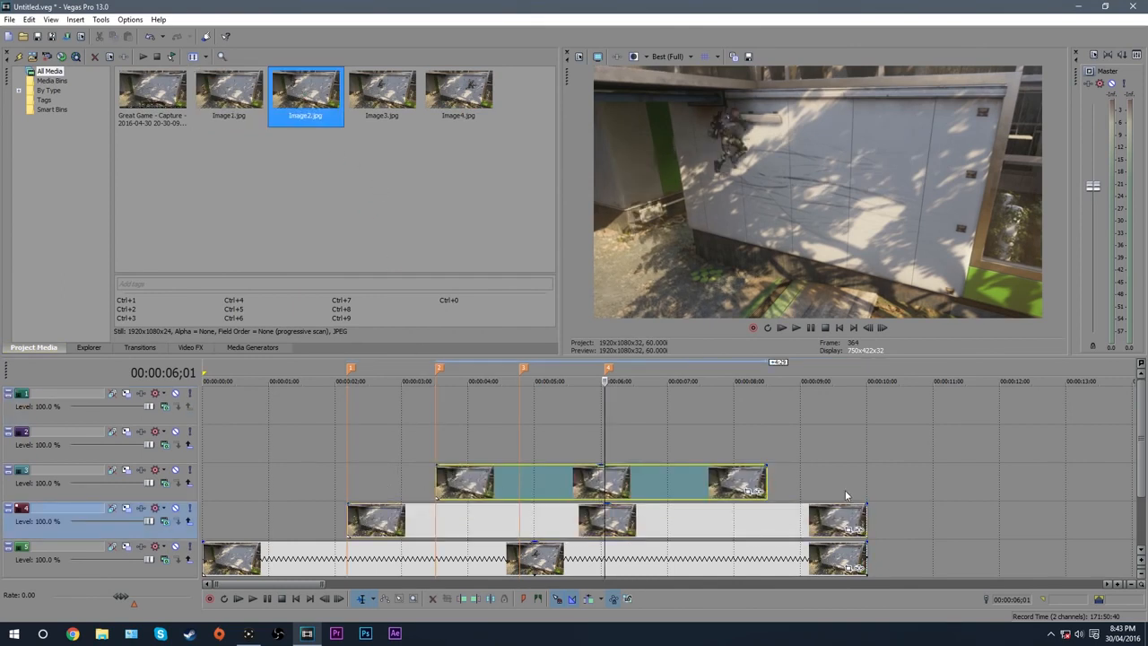
drag(767, 487, 866, 487)
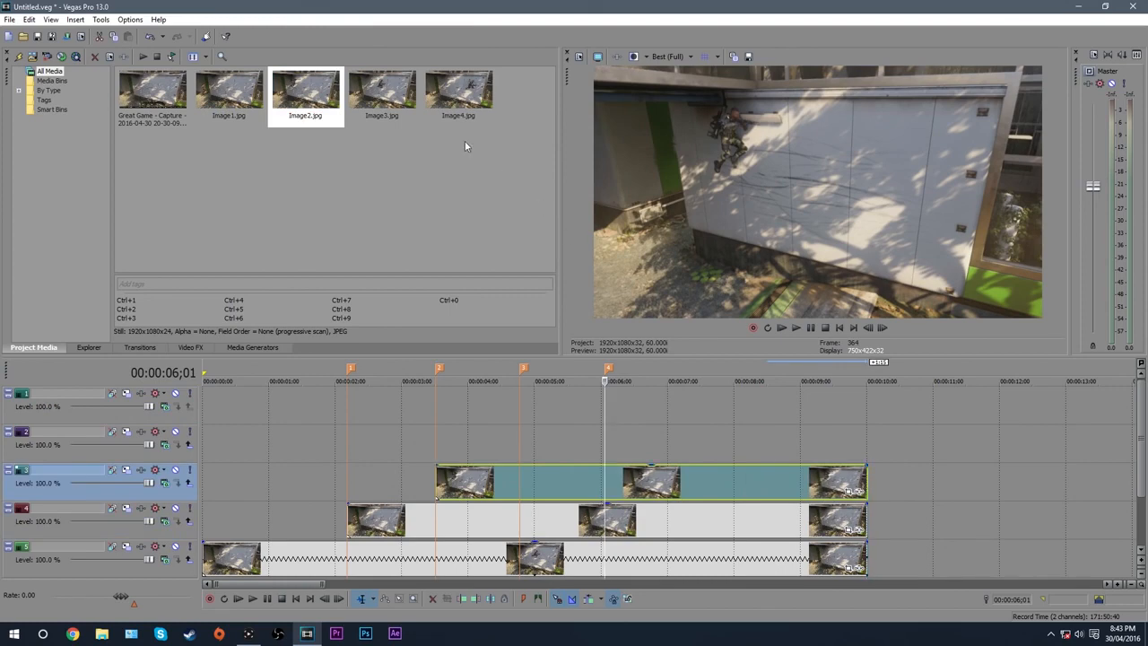
Place Image3 on track 2 at the third marker and Image4 on track 1 at the fourth, matching both ends to the gameplay clip's end.
drag(383, 90, 527, 449)
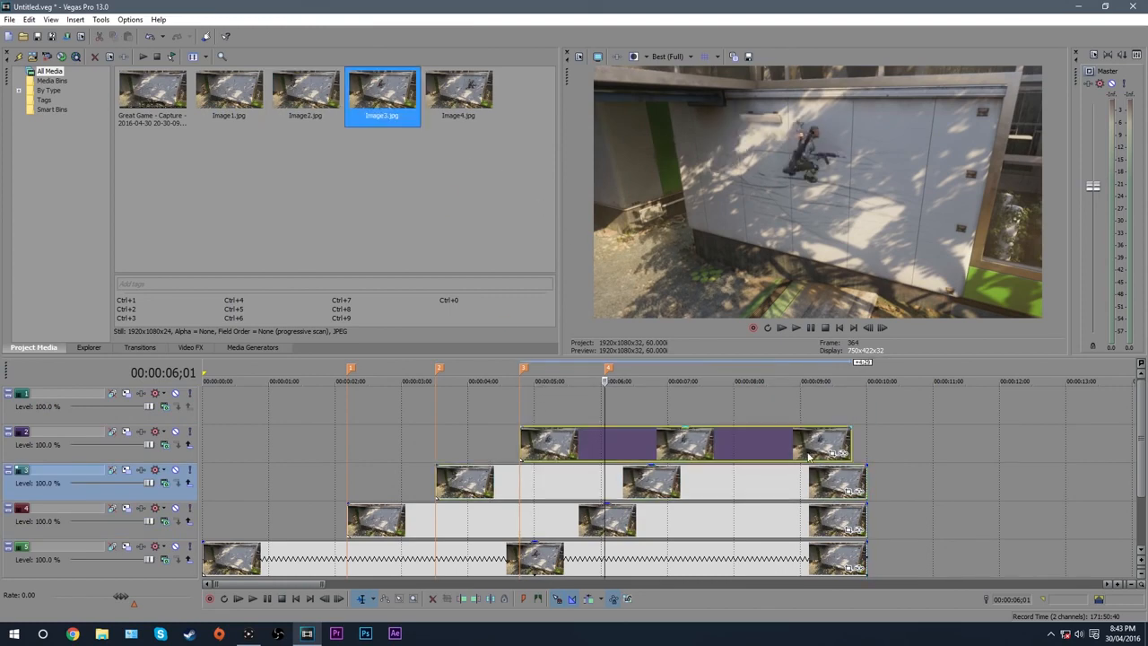
drag(849, 445, 866, 445)
drag(459, 90, 643, 414)
drag(933, 412, 866, 413)
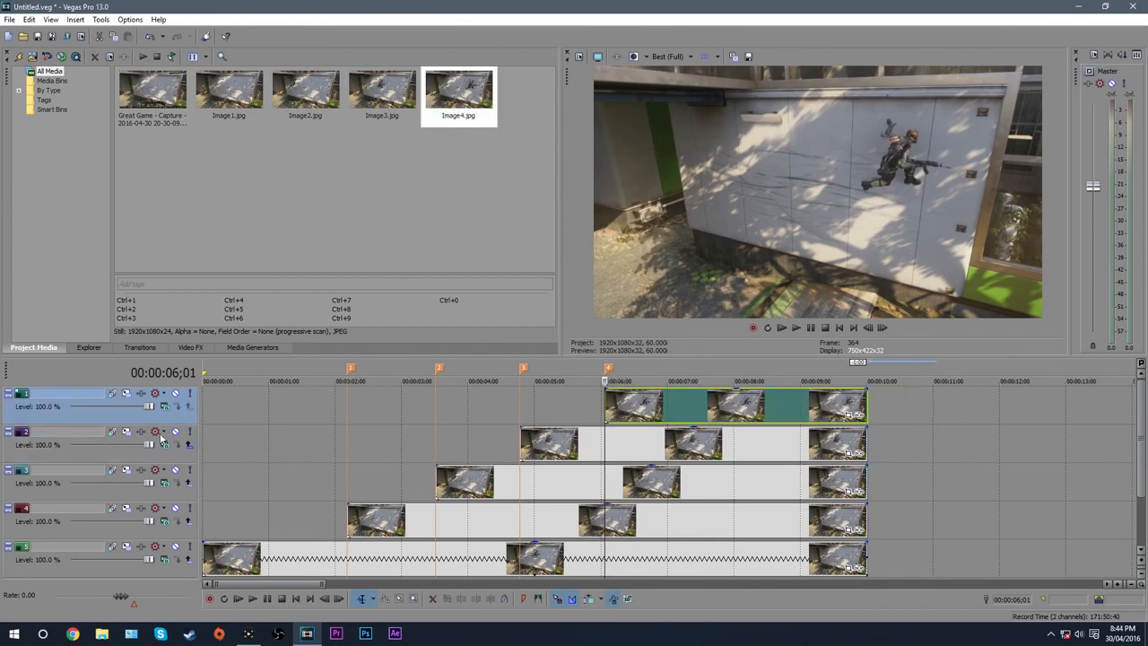
Mute video tracks 1, 2 and 3 so only Image1 and the gameplay clip play.
click(175, 394)
click(176, 432)
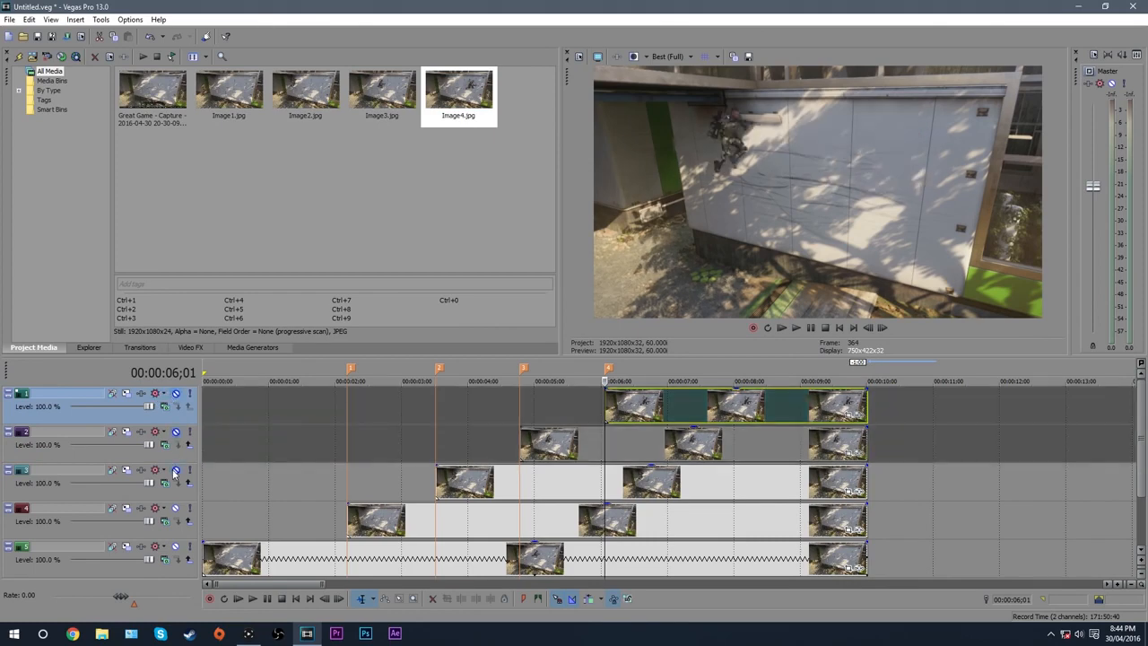
click(175, 470)
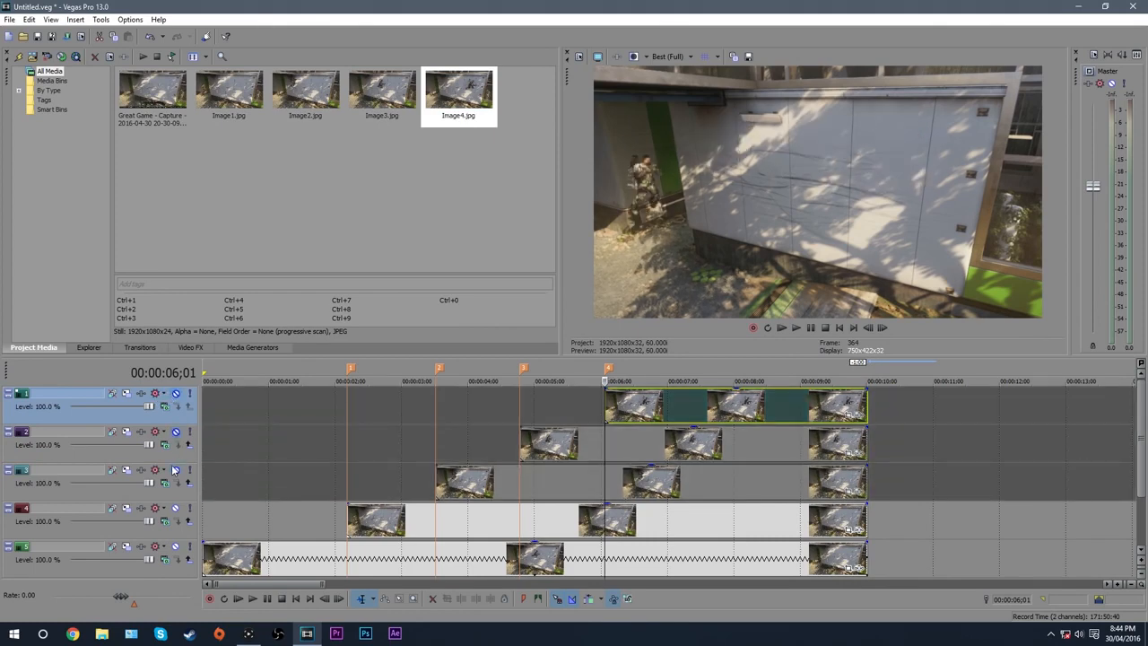
Open Event Pan/Crop for the Image1 event on track 4 and enable its mask.
click(351, 518)
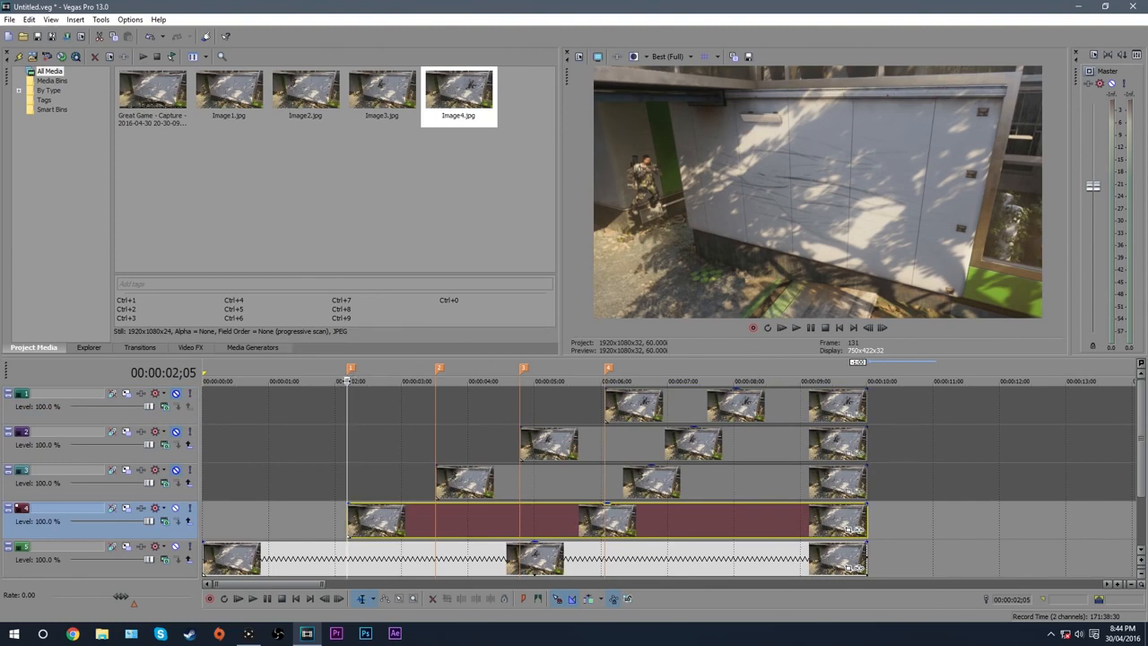
click(847, 531)
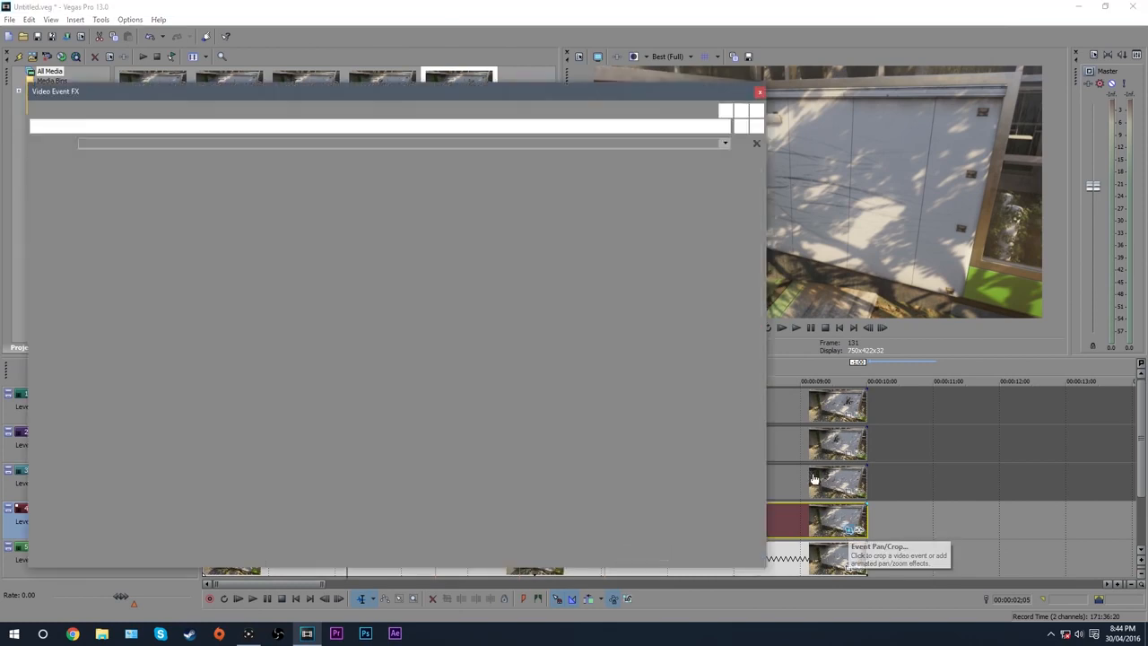
drag(276, 93, 390, 50)
scroll(385, 305, up, 2)
scroll(400, 419, up, 1)
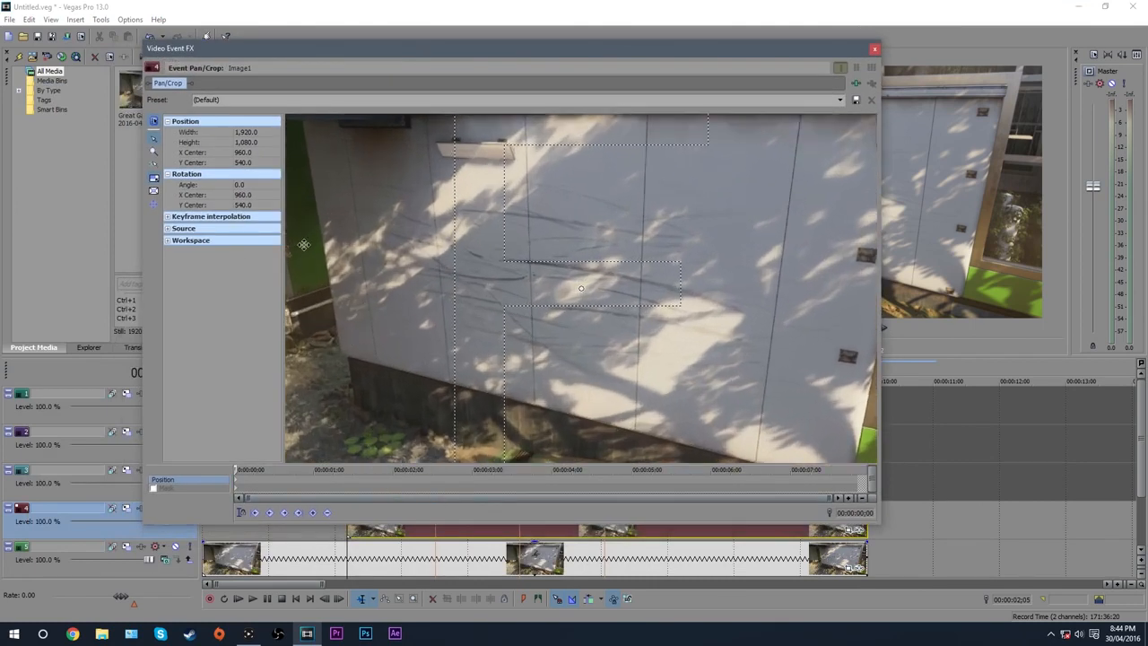
drag(331, 260, 426, 258)
key(ctrl+z)
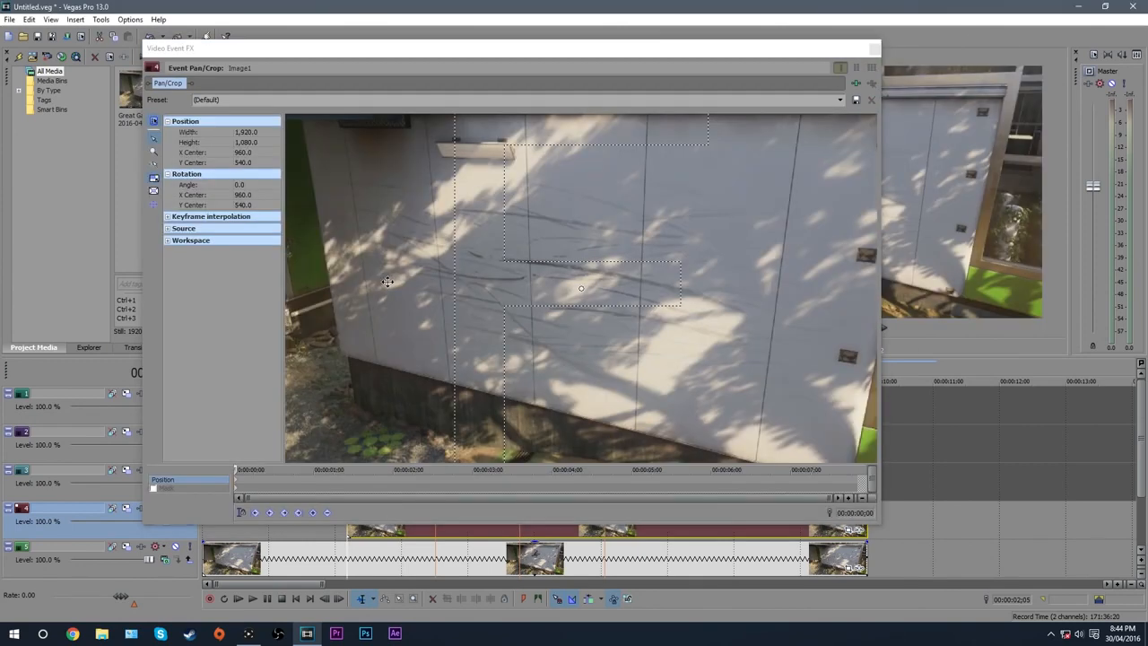
click(154, 487)
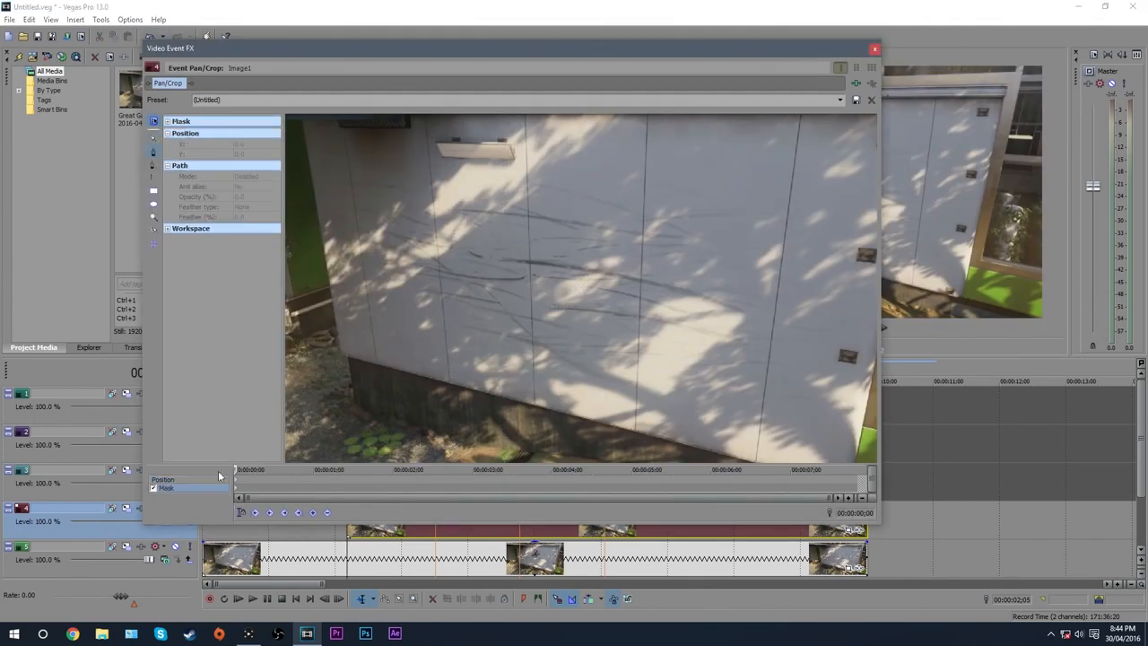
Start a mask path at the top of the soldier's head and run it outside the frame's left side to below the image.
drag(338, 229, 452, 234)
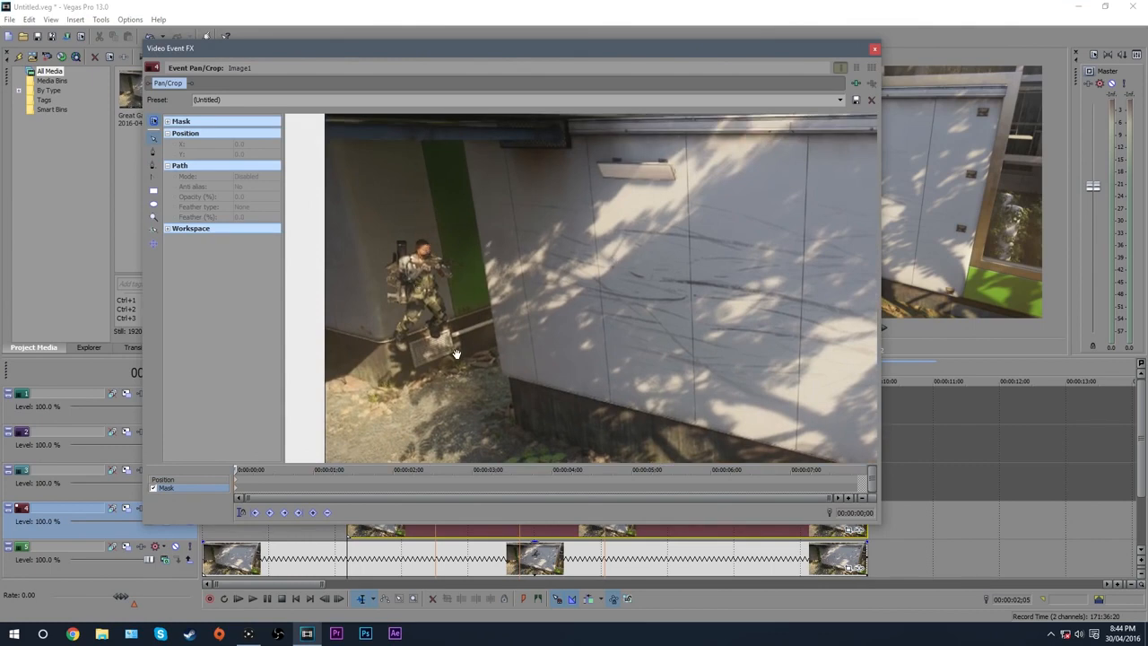
drag(473, 275, 499, 317)
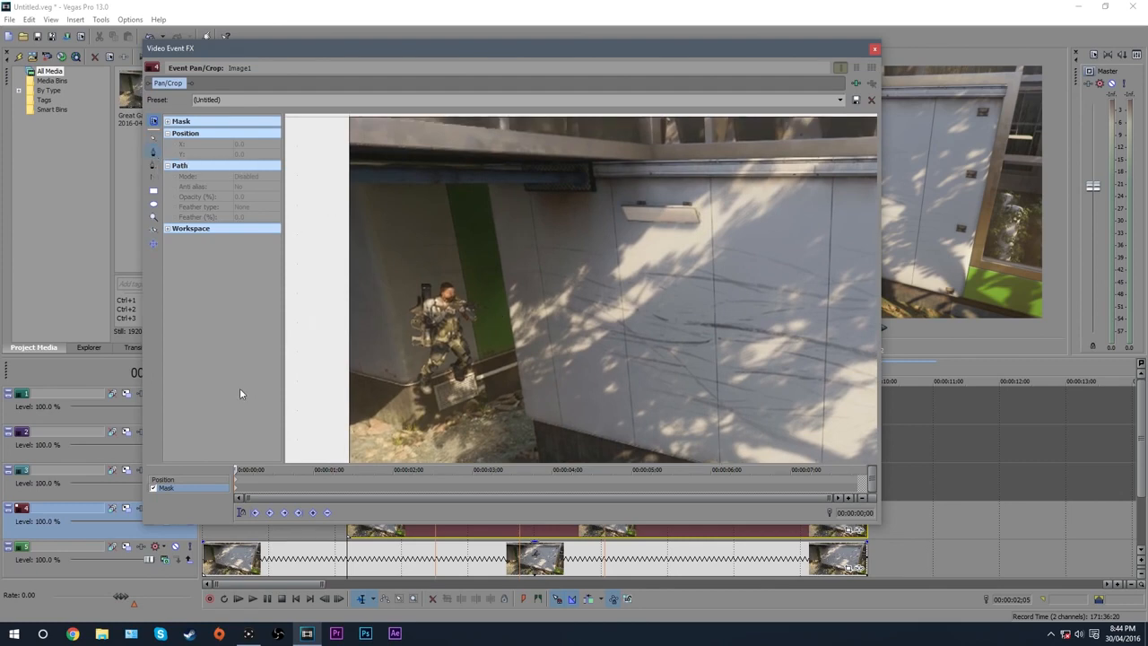
click(154, 488)
click(447, 286)
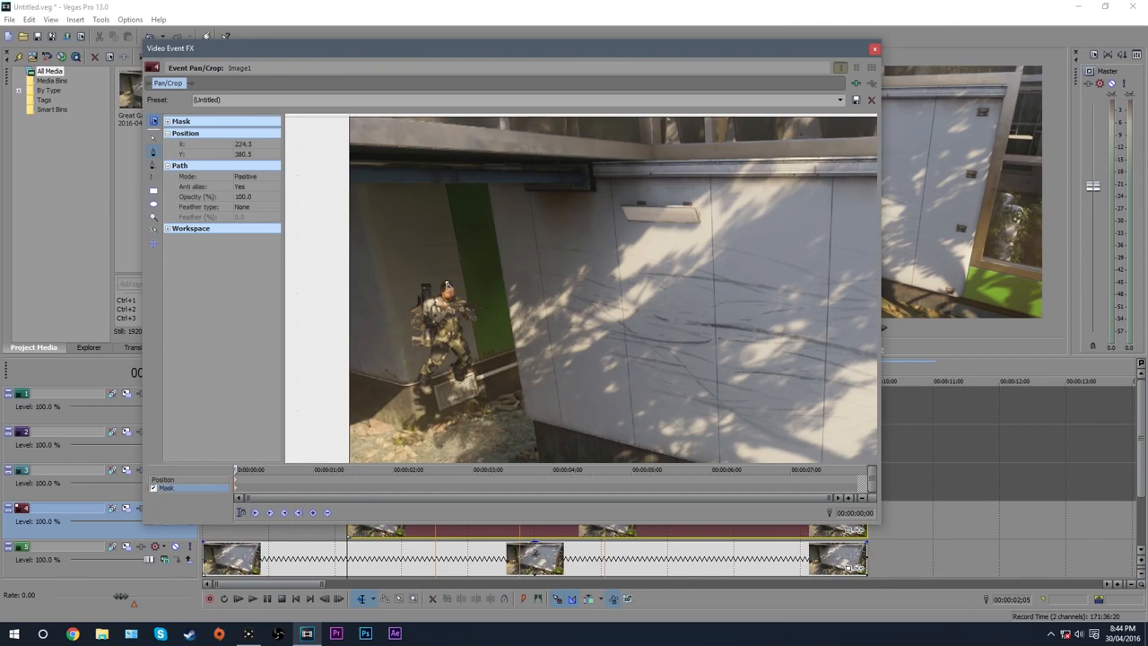
scroll(429, 124, down, 2)
click(435, 128)
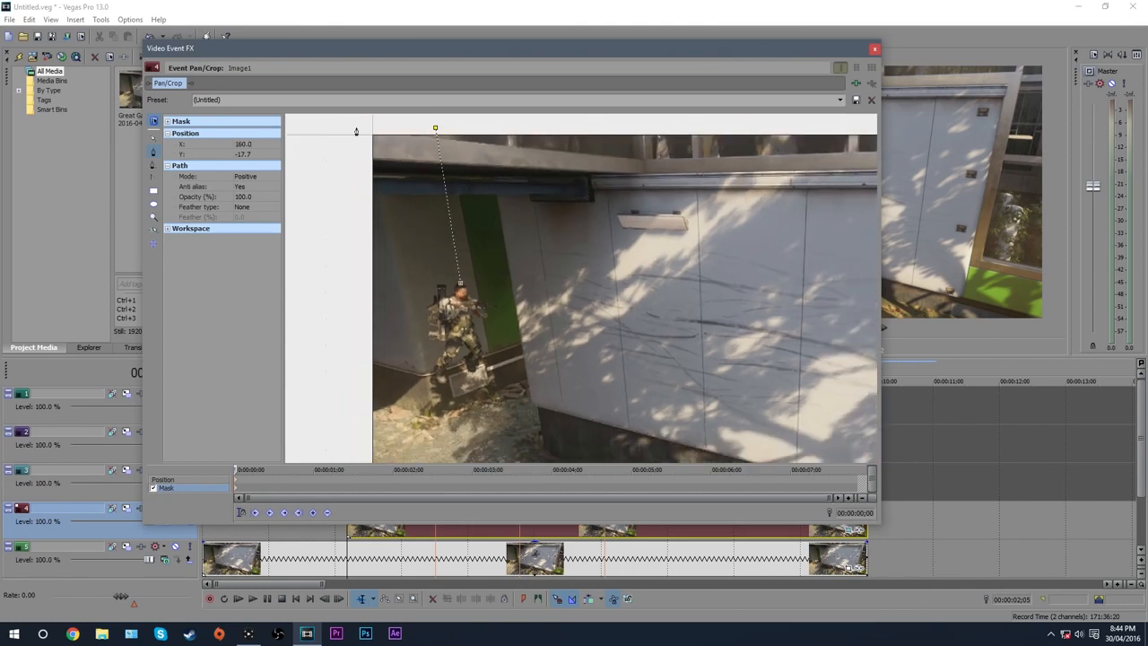
scroll(355, 225, down, 1)
click(396, 338)
scroll(440, 328, down, 2)
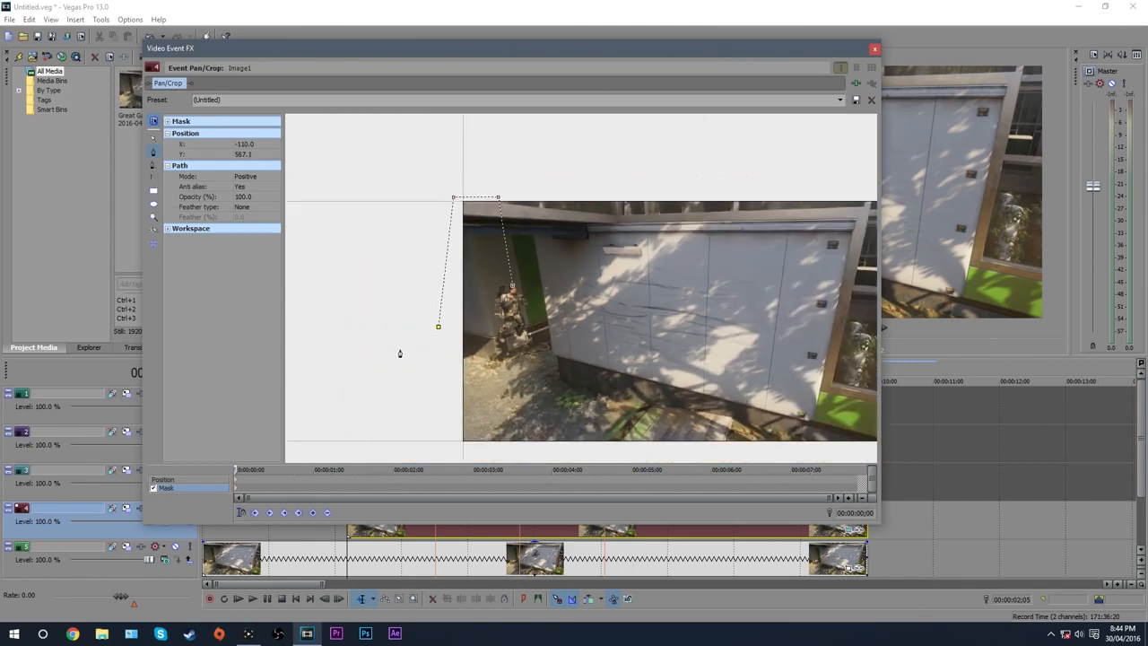
click(467, 407)
click(502, 424)
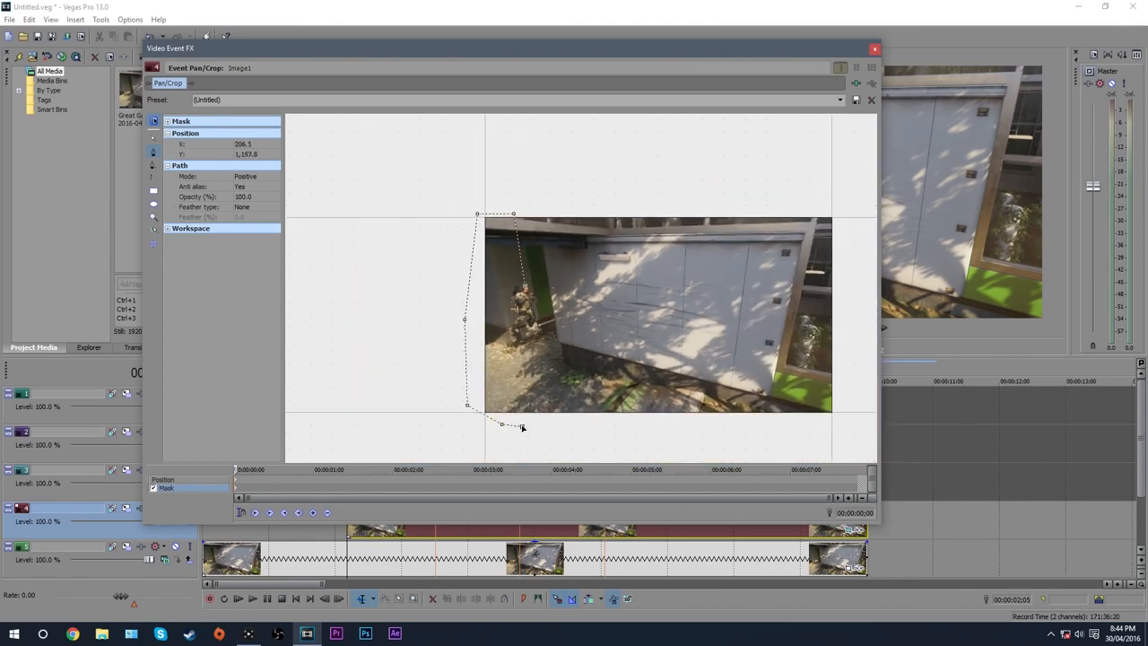
Add a mask point on the ground below the soldier's feet and enlarge the Video Event FX window.
scroll(524, 361, up, 4)
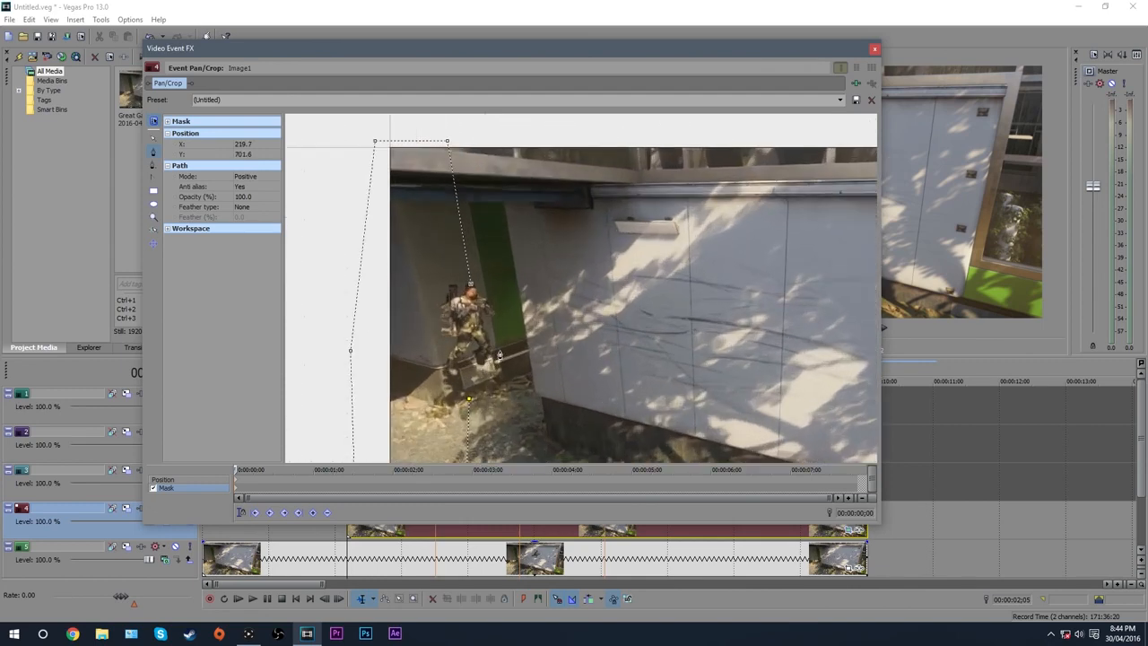
scroll(498, 355, up, 2)
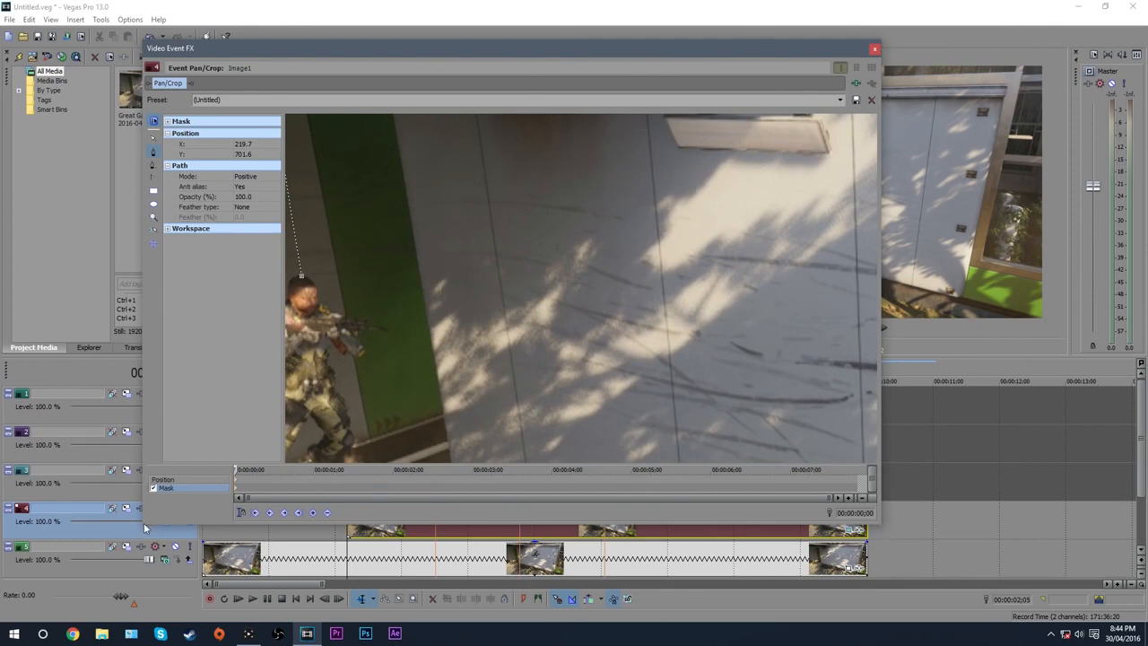
drag(140, 523, 129, 522)
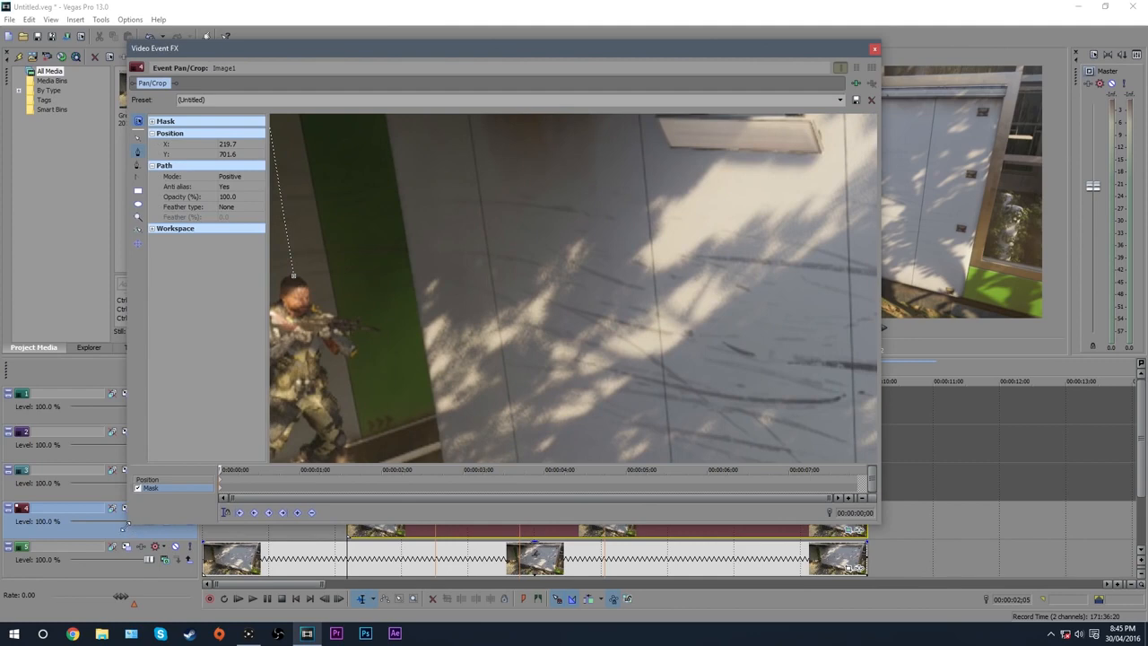
drag(126, 524, 41, 578)
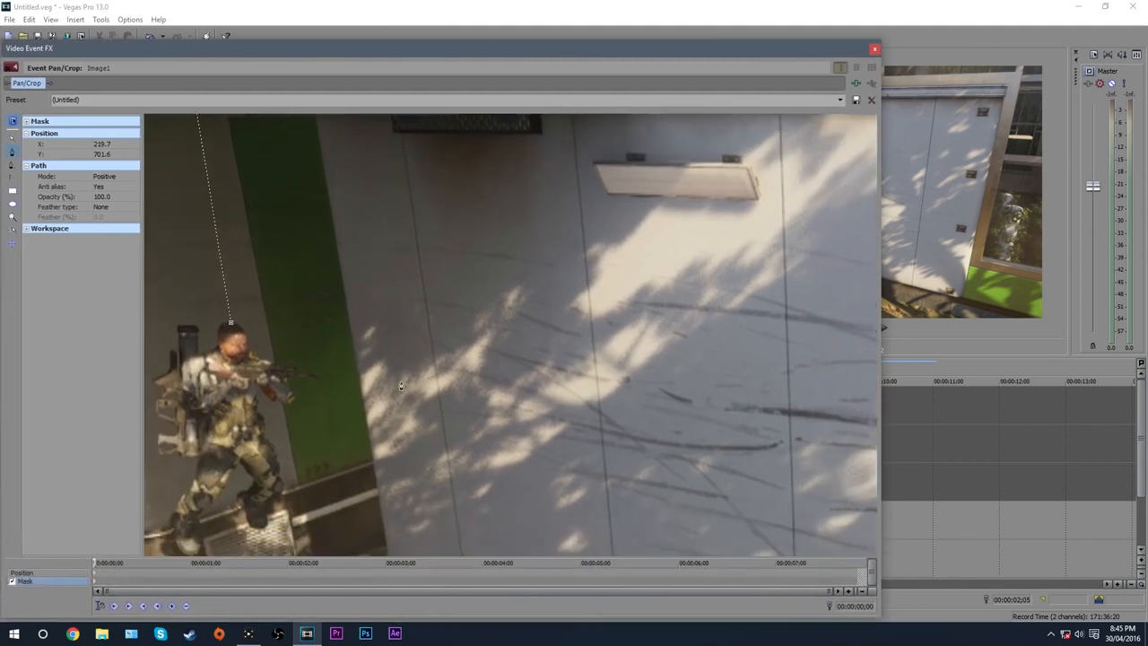
scroll(394, 389, down, 2)
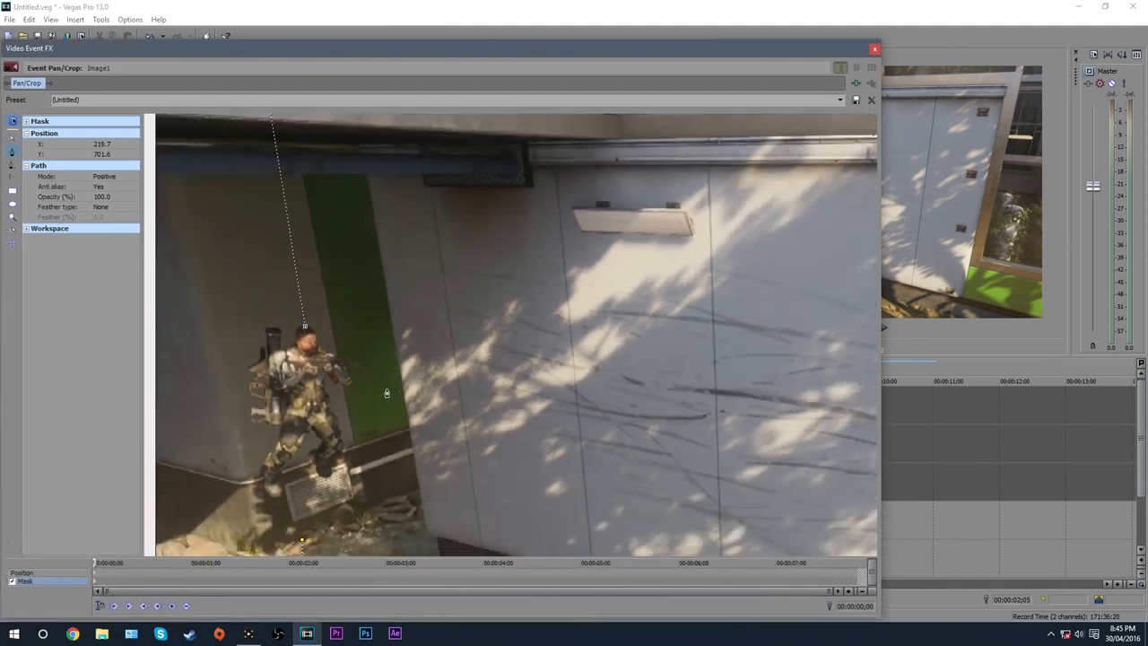
Continue the mask path closely around the soldier's rear foot, between the legs and around the front foot.
click(276, 500)
click(282, 497)
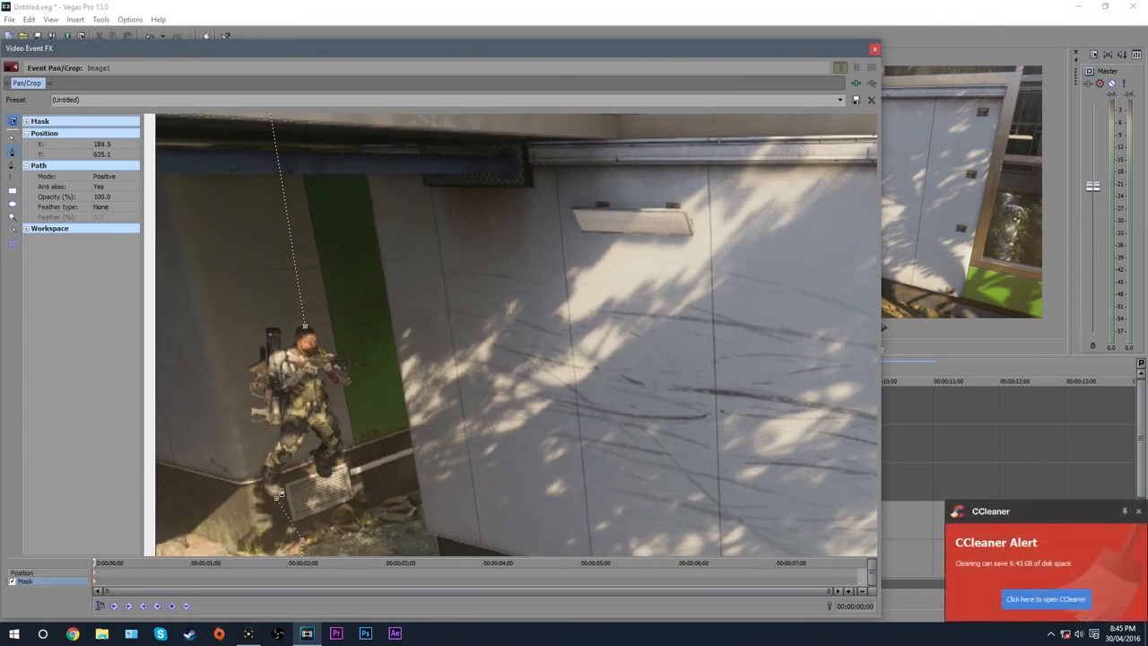
click(288, 462)
click(299, 452)
click(318, 436)
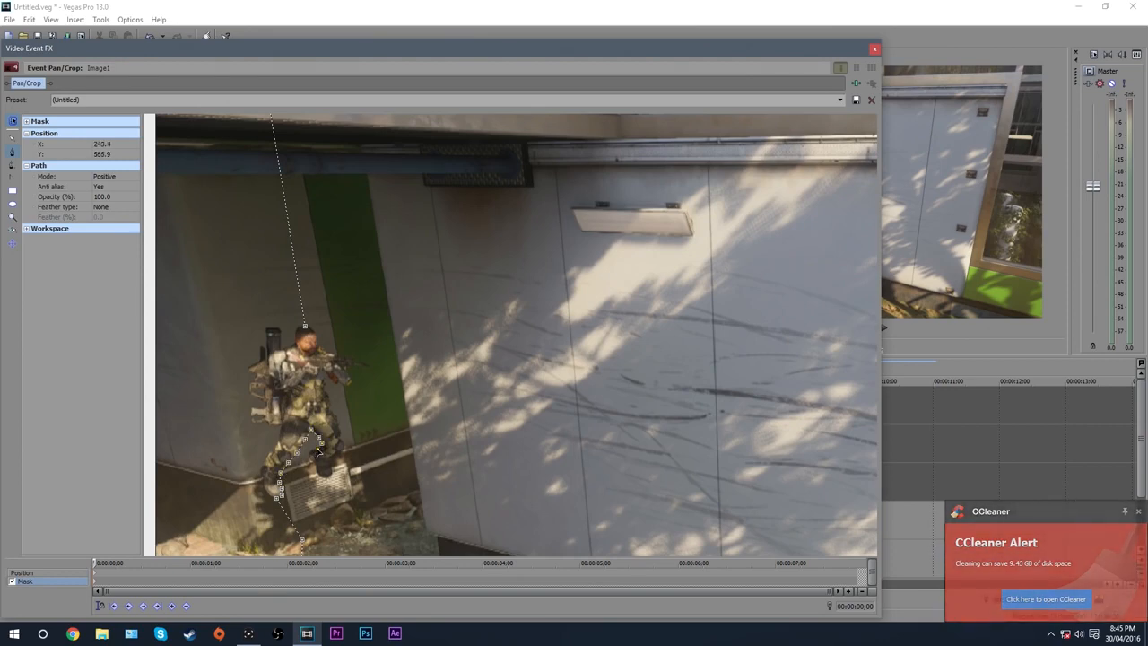
click(321, 447)
click(311, 456)
click(315, 467)
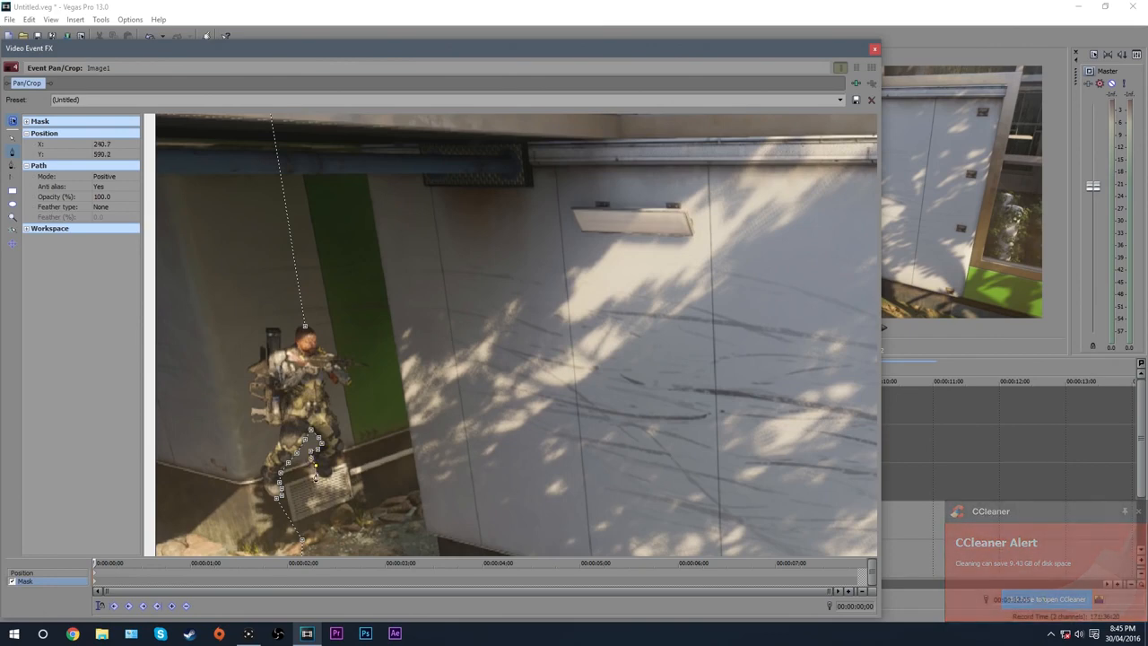
click(326, 478)
click(331, 474)
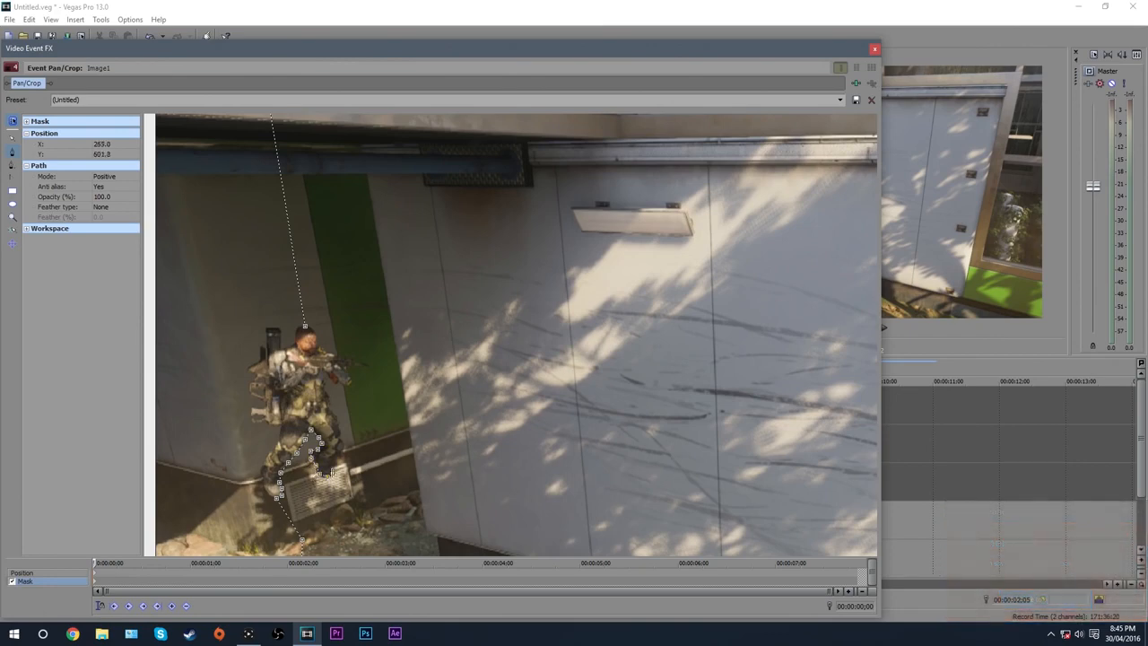
Trace the mask up the front leg, arm and weapon, close the path at the soldier's head, and leave Event Pan/Crop.
click(341, 441)
click(337, 421)
click(327, 394)
click(331, 386)
click(349, 384)
click(366, 370)
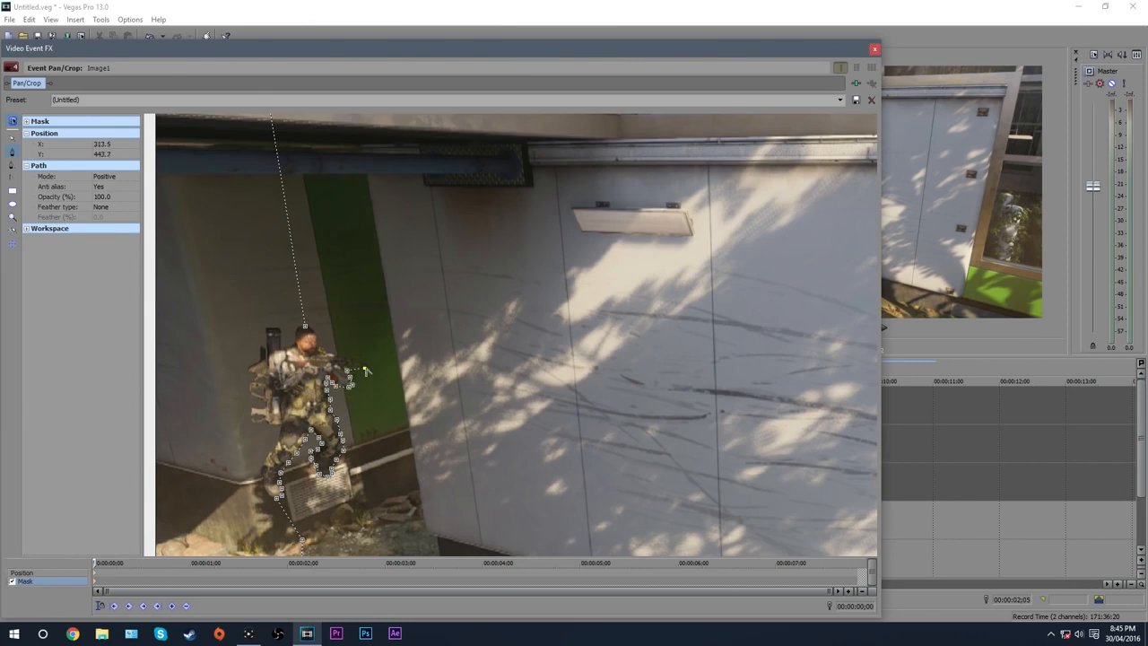
click(353, 363)
click(344, 358)
click(333, 355)
click(306, 329)
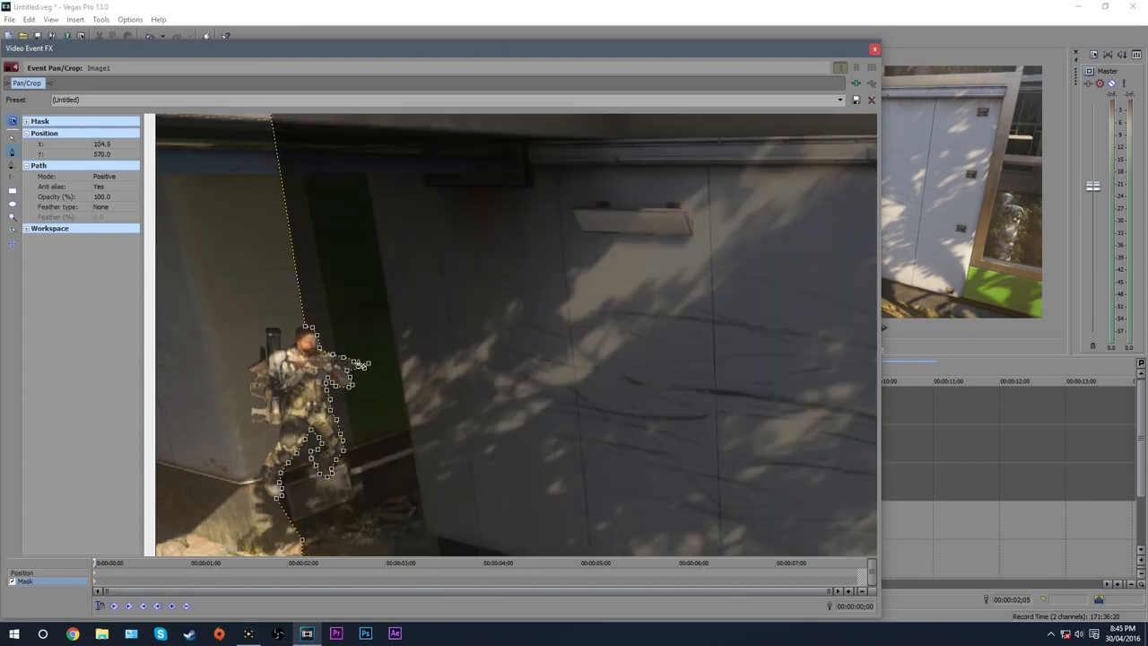
scroll(361, 364, down, 5)
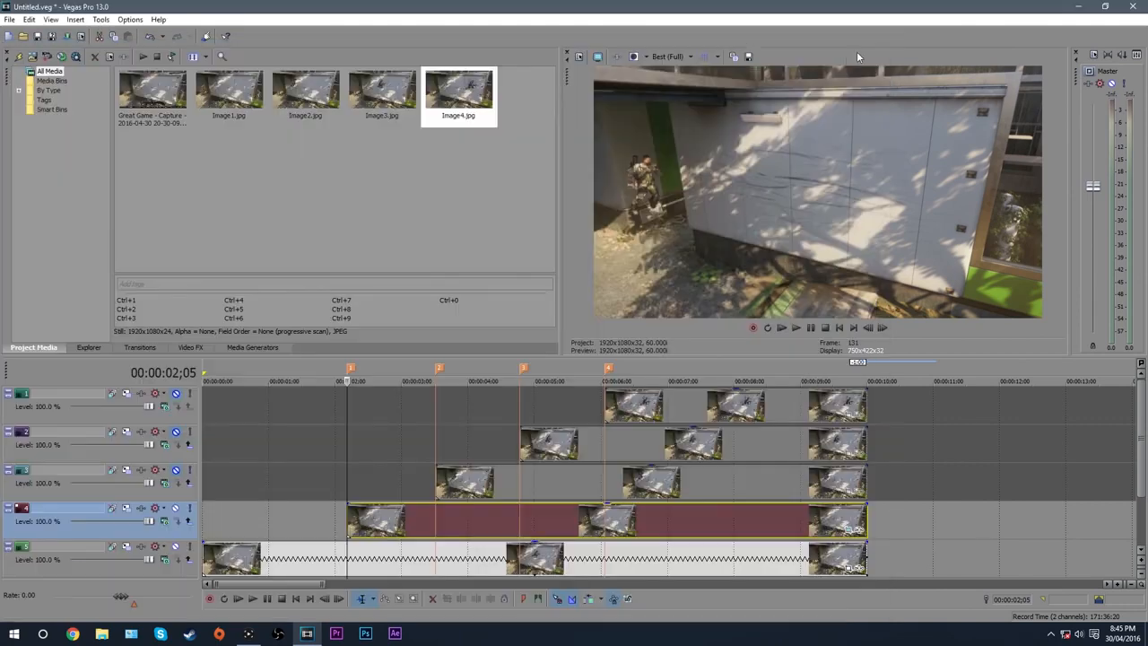
click(875, 49)
Check the resample setting in the gameplay clip's event properties.
right_click(313, 566)
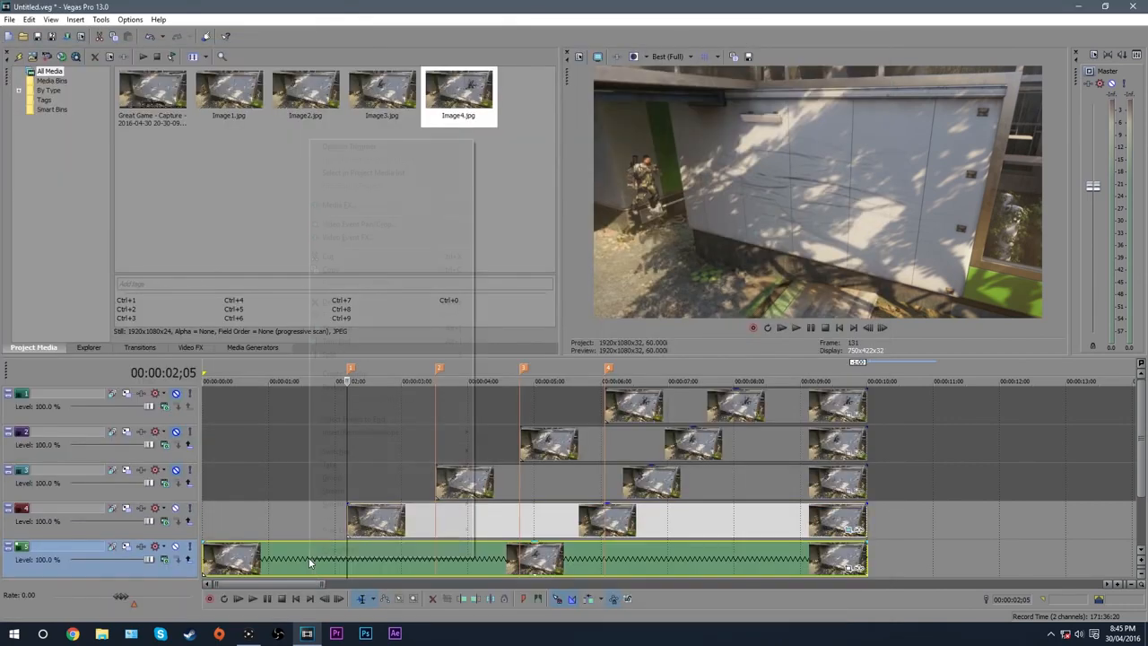
click(337, 551)
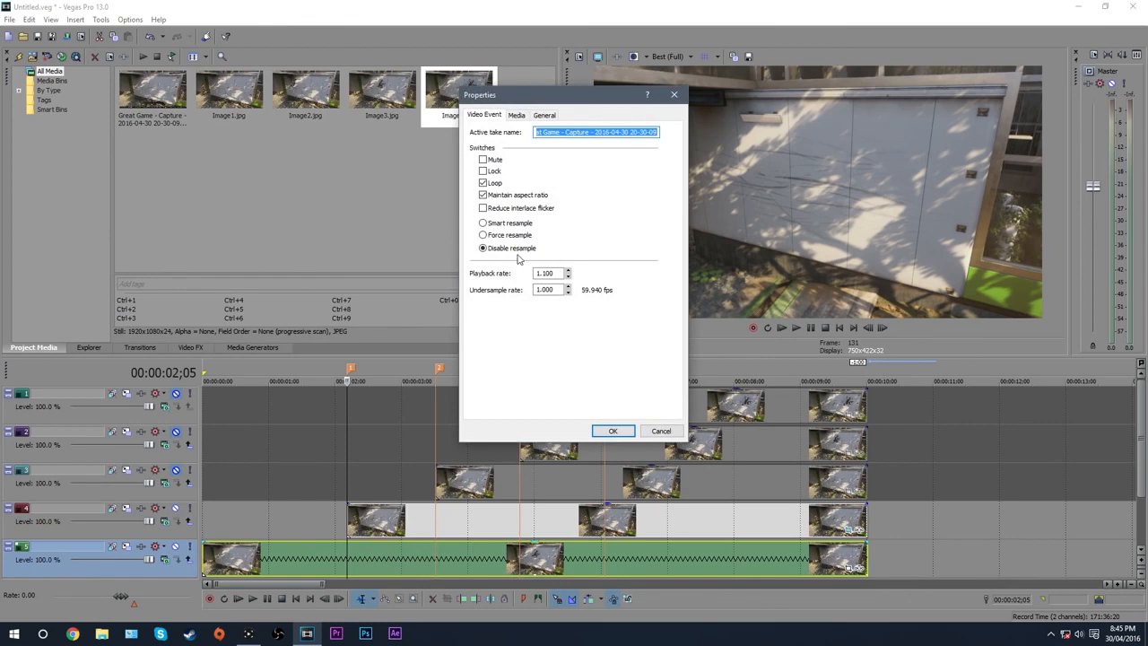
click(612, 431)
scroll(451, 505, down, 5)
scroll(305, 512, up, 3)
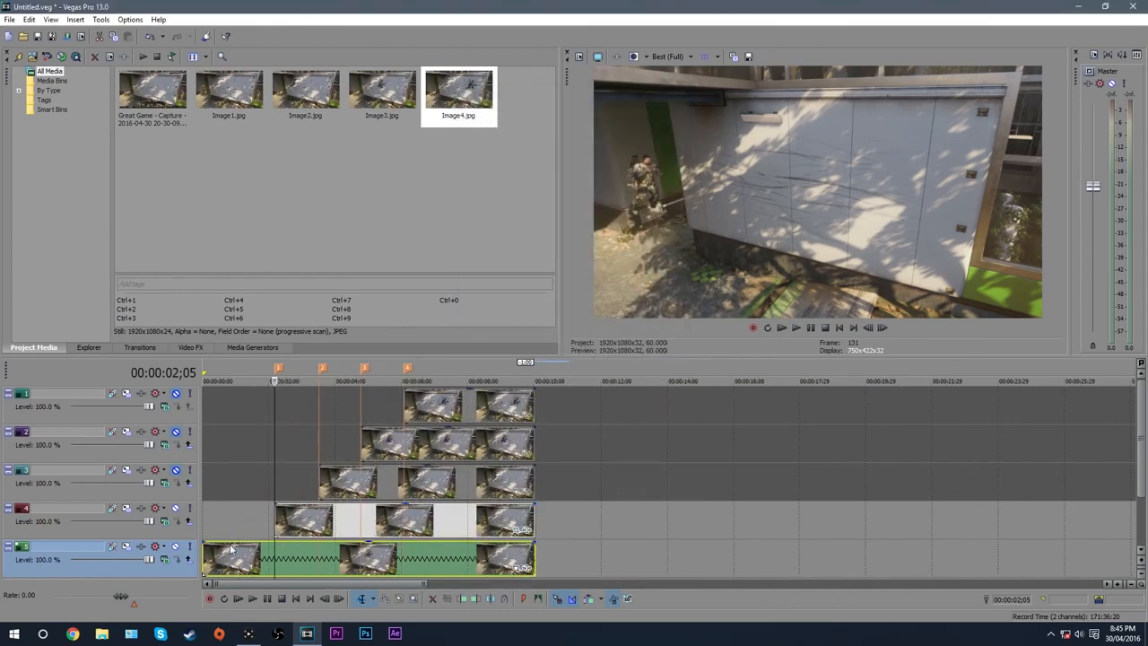
Play the gameplay clip from near its start to preview the first masked freeze frame.
click(206, 551)
key(space)
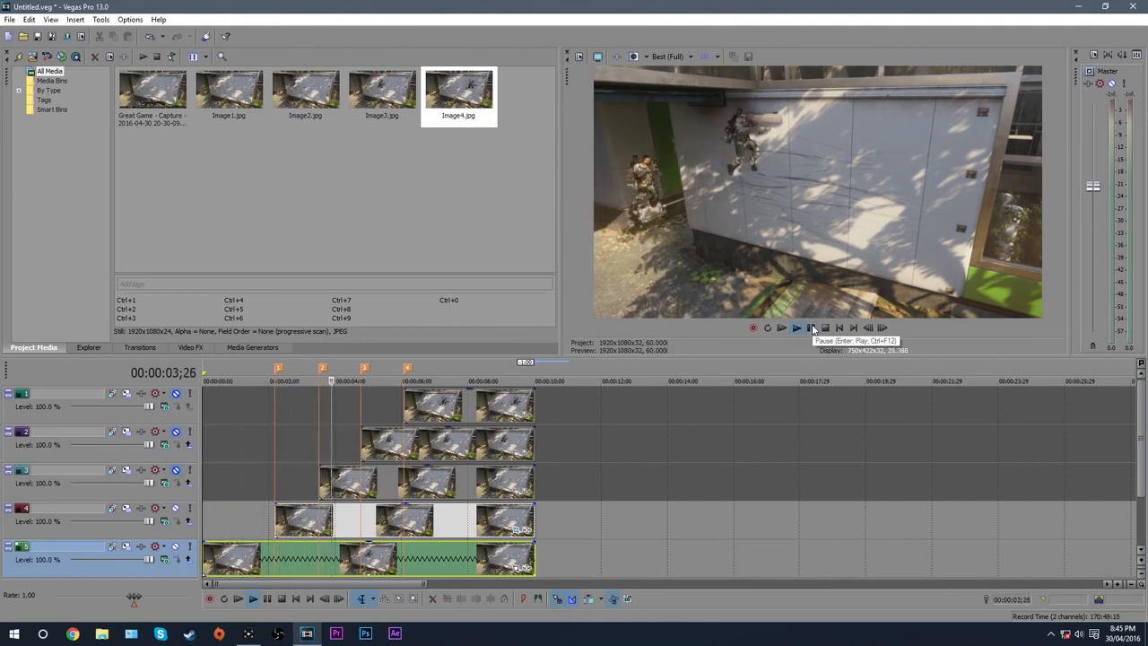
click(813, 328)
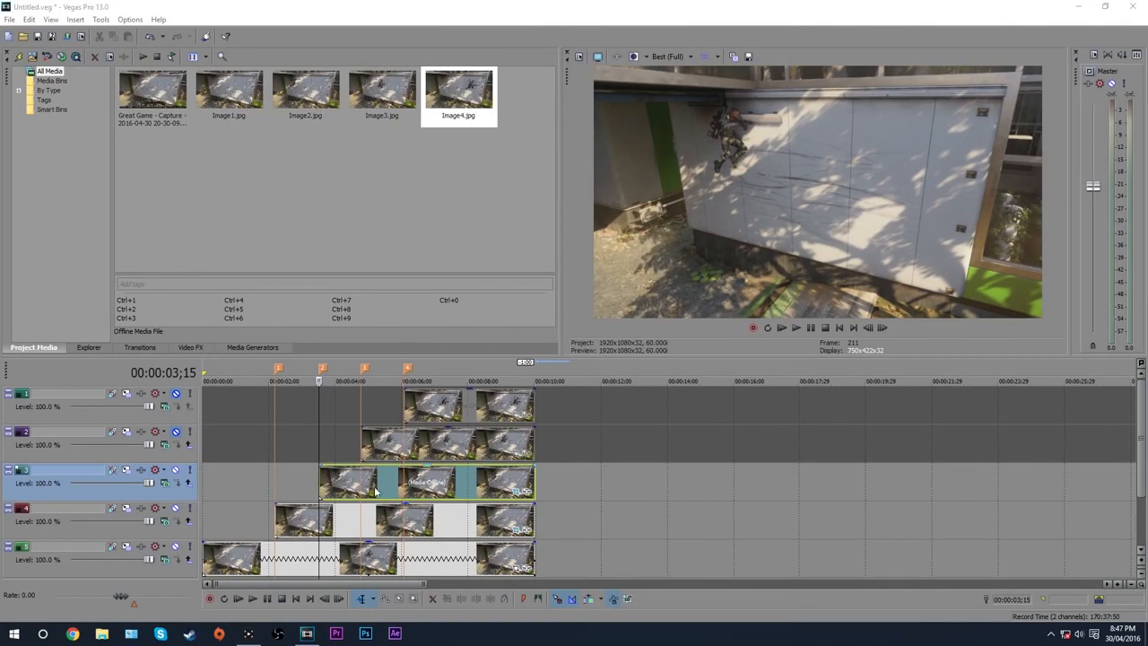
Open Event Pan/Crop for the Image2 still and add a mask point near the image's upper-left corner.
click(513, 492)
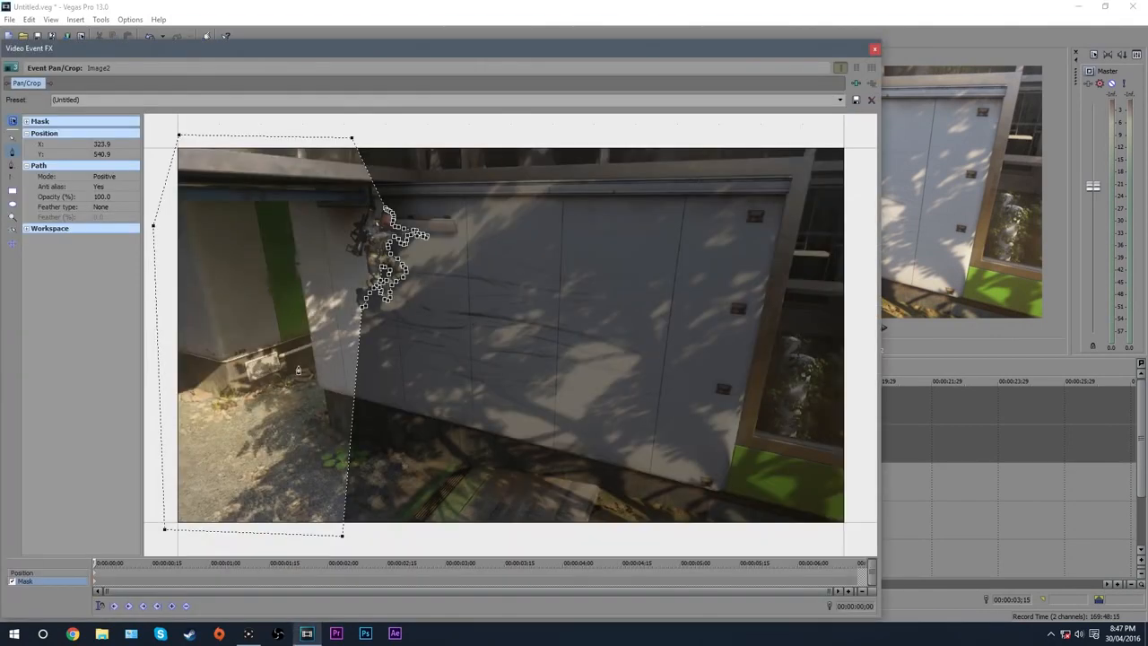
scroll(296, 374, down, 1)
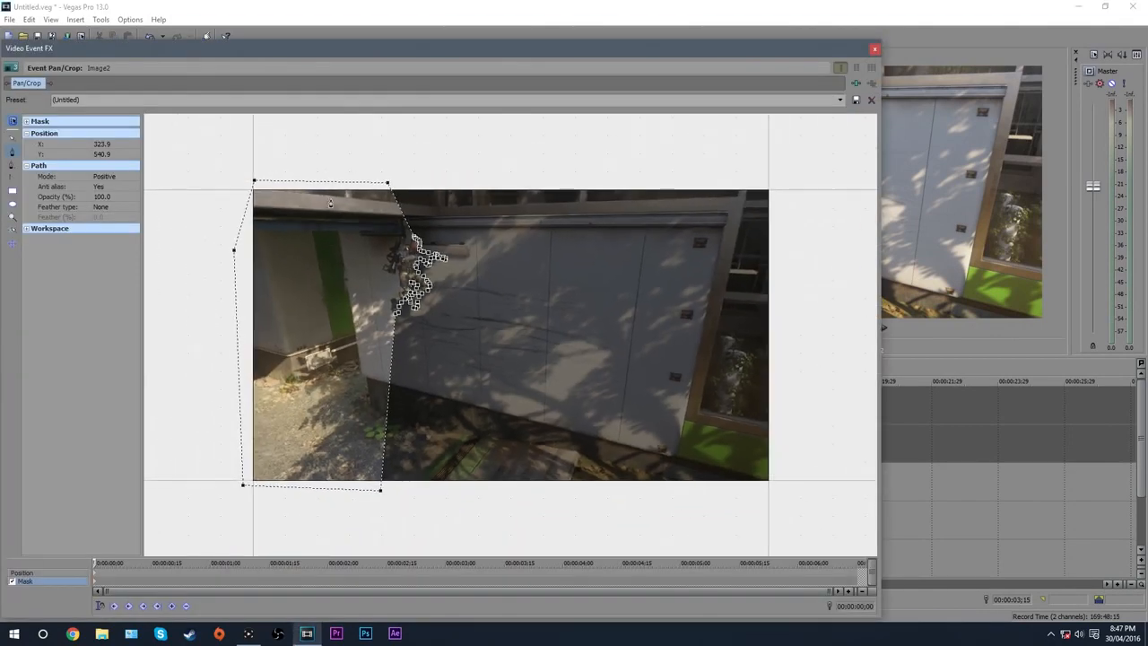
drag(316, 212, 313, 329)
key(ctrl+z)
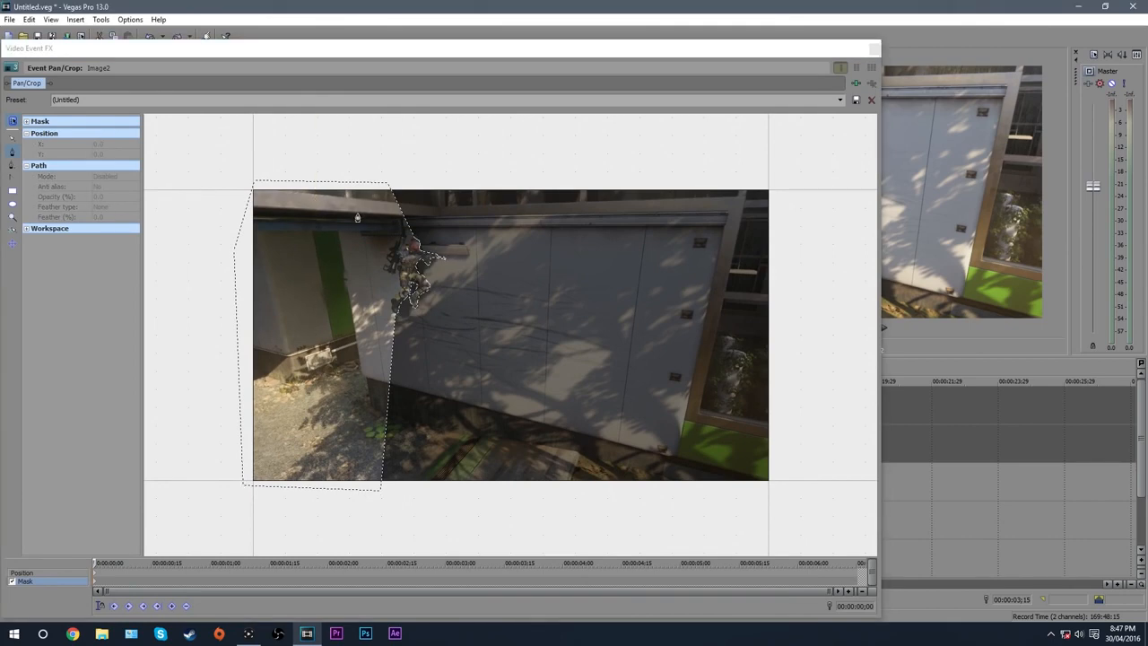
click(249, 198)
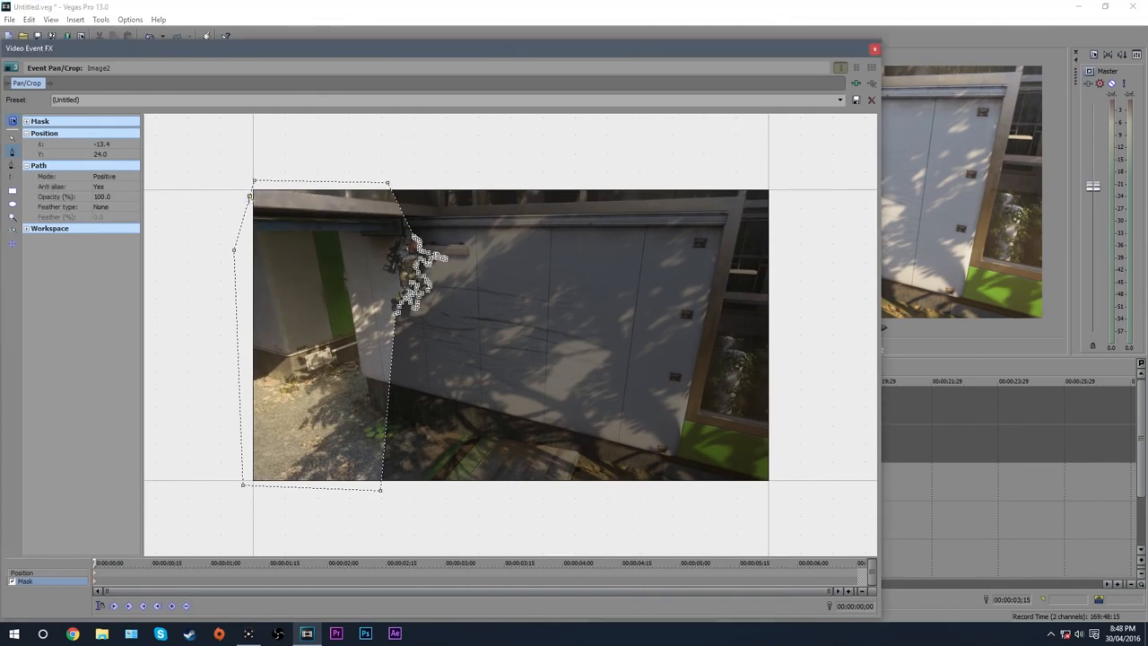
Pull the mask's upper and side points inward so the path runs close to the soldier's head and back.
drag(255, 182, 304, 179)
drag(235, 251, 319, 256)
drag(250, 197, 373, 230)
drag(304, 180, 384, 208)
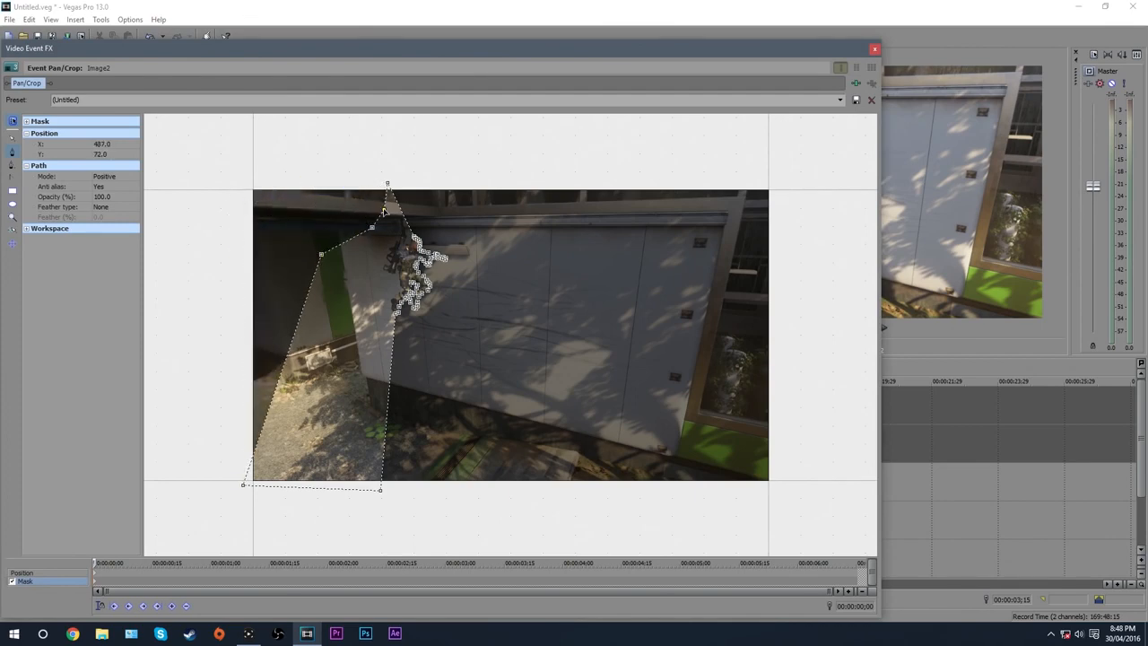
drag(322, 259, 368, 258)
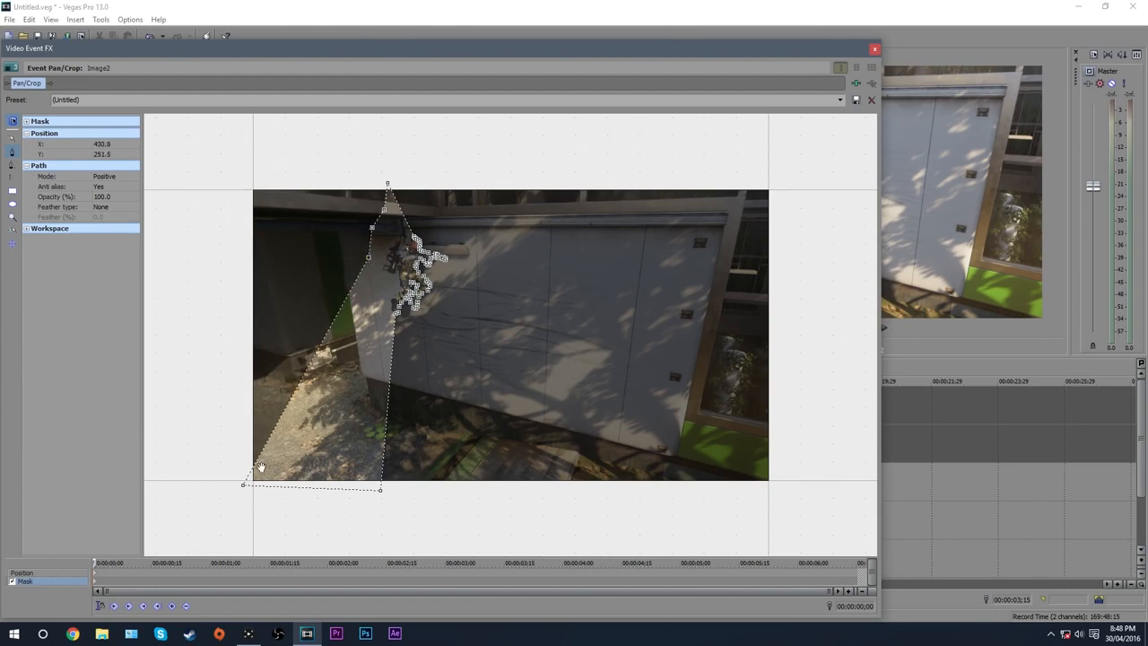
Move the mask's bottom points up below the soldier, lower the top point toward his head, and leave Event Pan/Crop.
drag(244, 486, 380, 322)
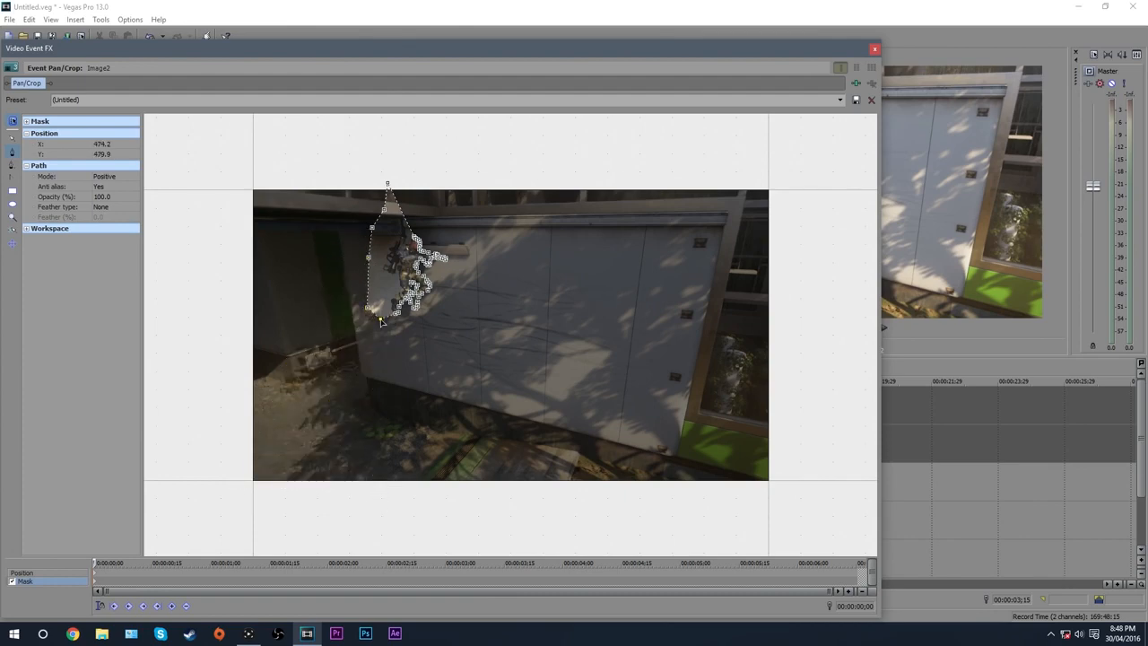
drag(388, 183, 391, 206)
click(875, 49)
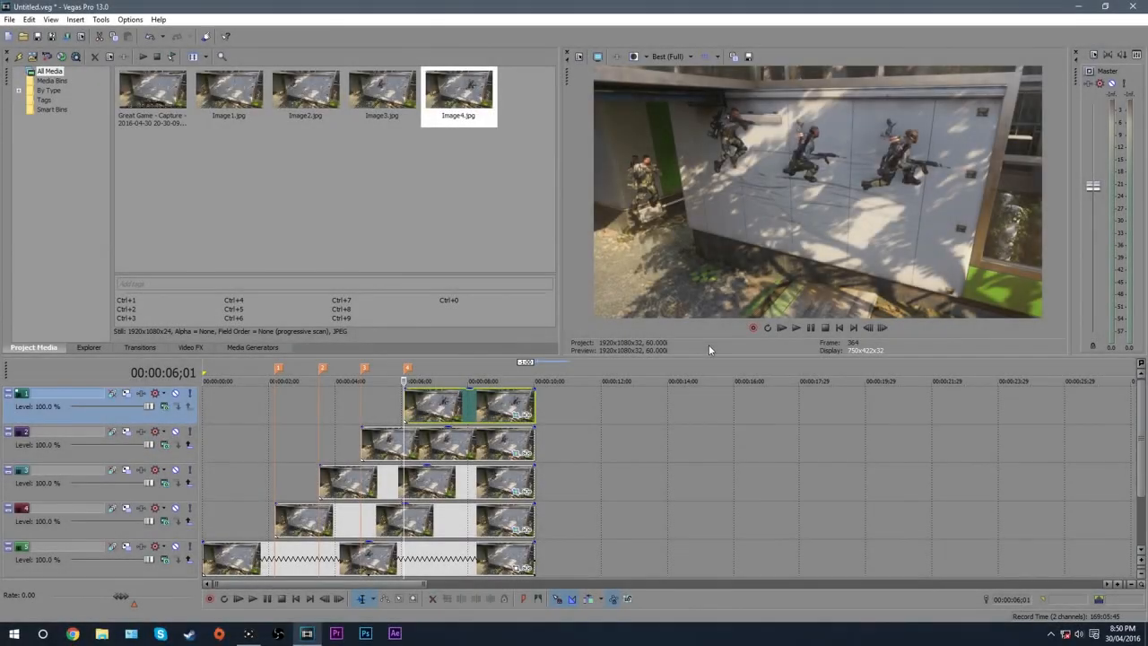
Check the composited soldiers at several moments along the Image4 still on the topmost track.
click(465, 404)
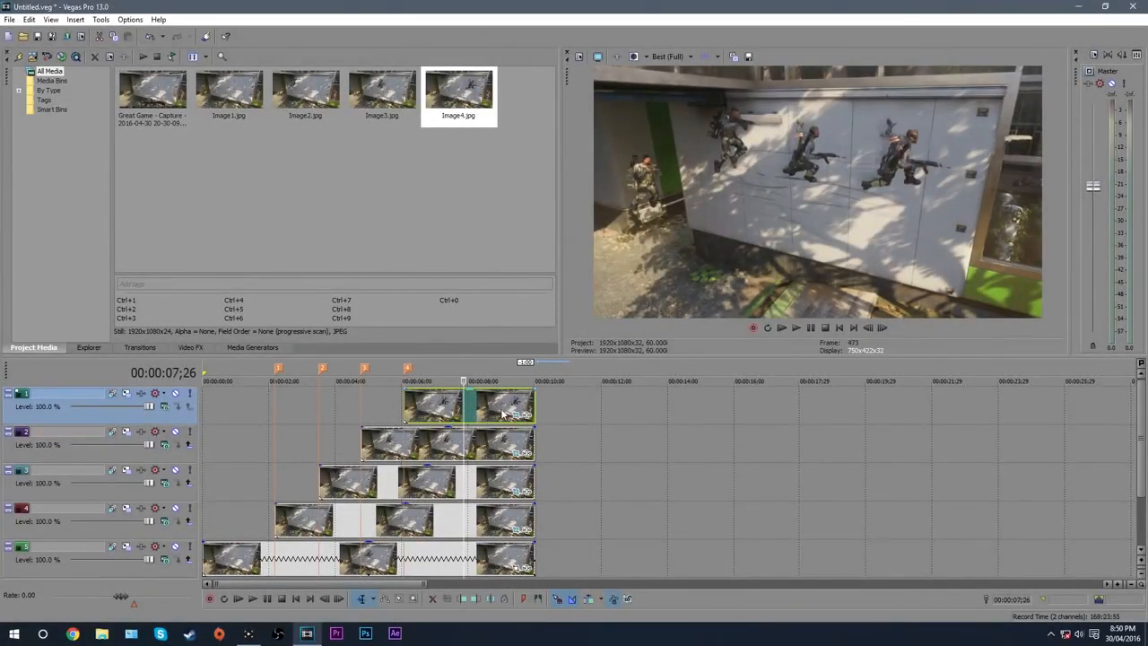
click(435, 405)
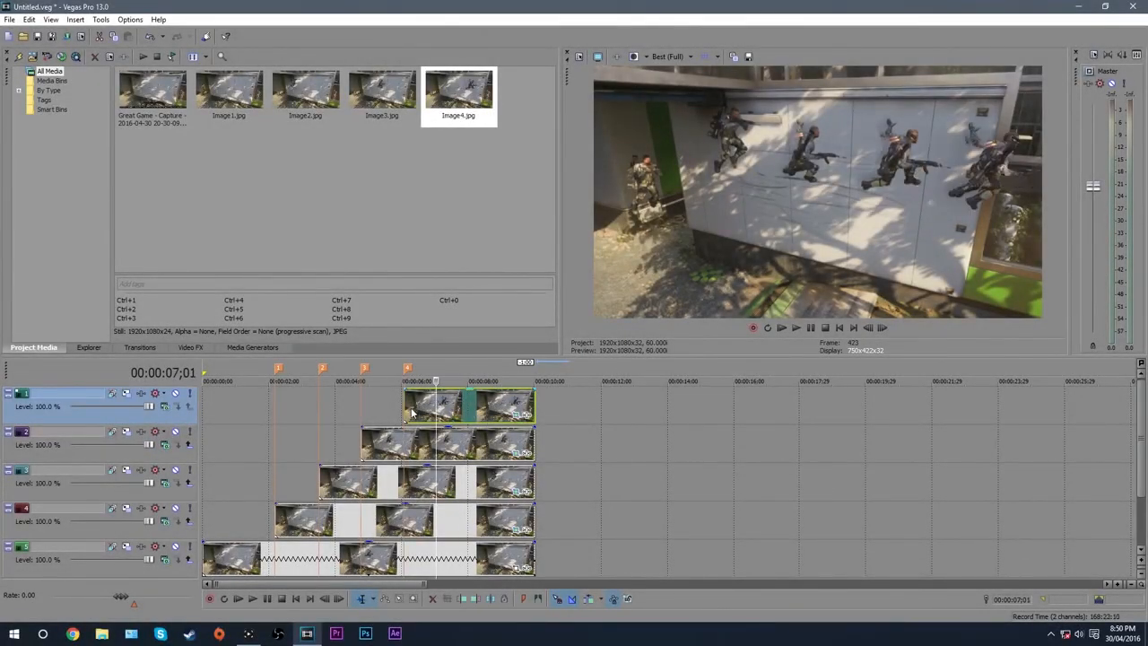
click(412, 411)
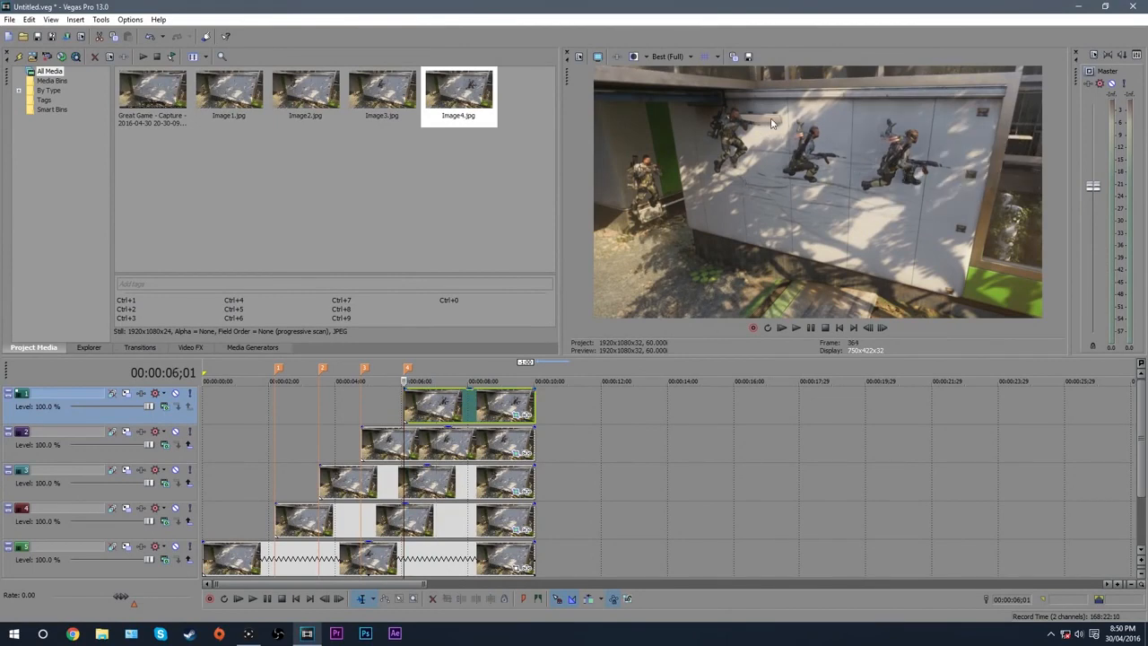
Play the whole sequence from the start to review all four freeze frames, stopping after the last pose.
click(206, 560)
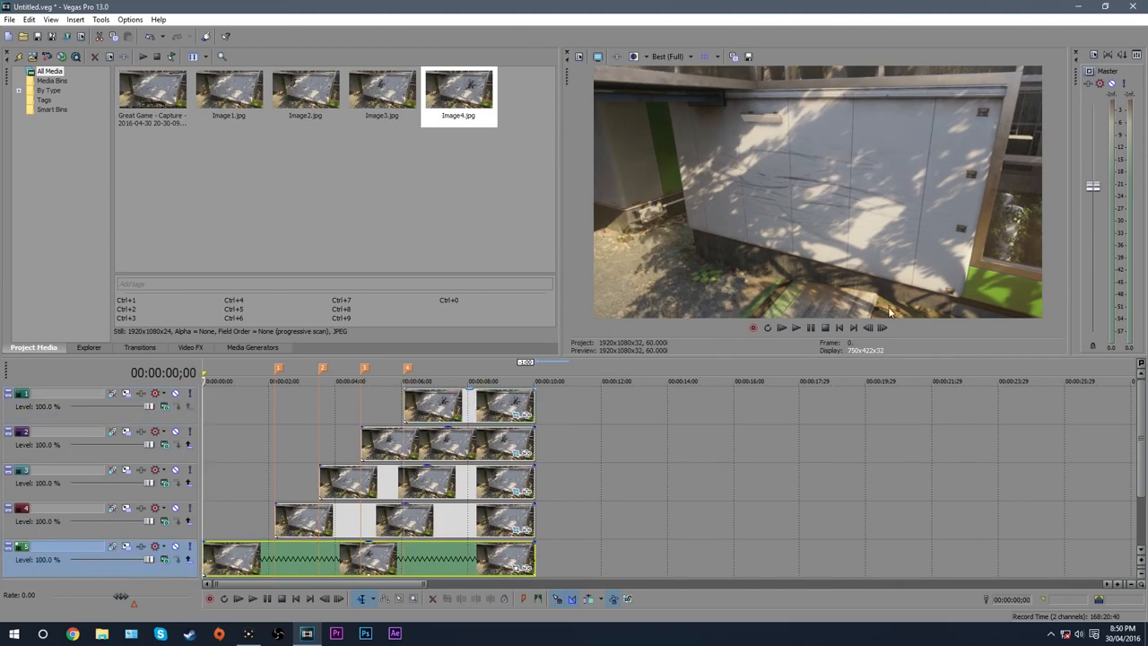
click(797, 328)
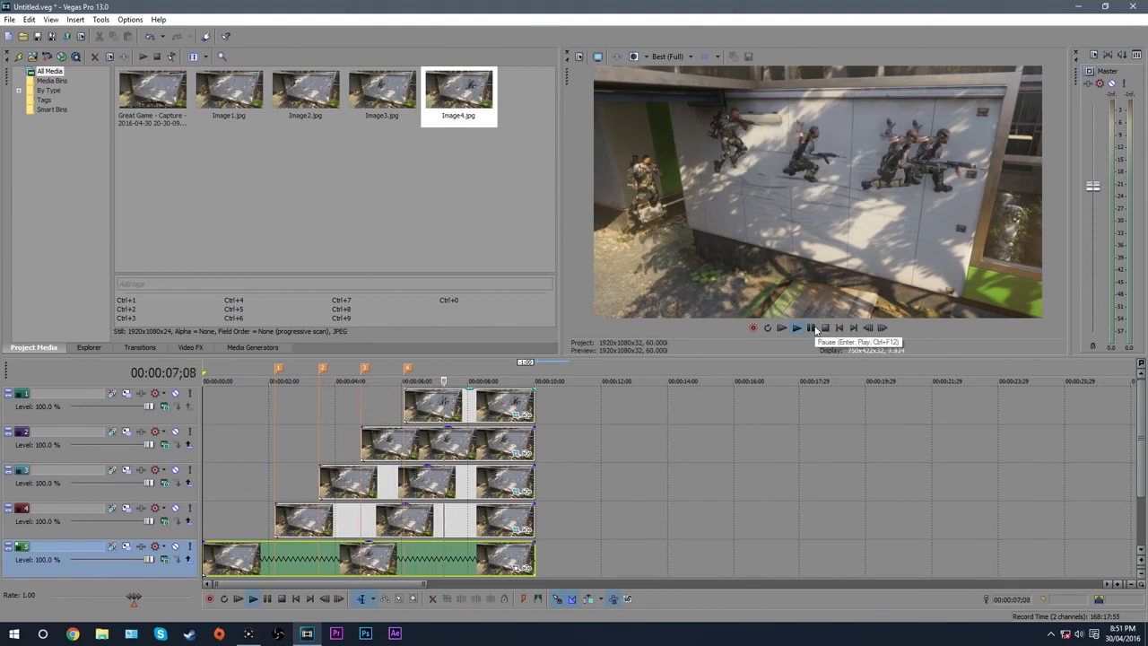
click(813, 329)
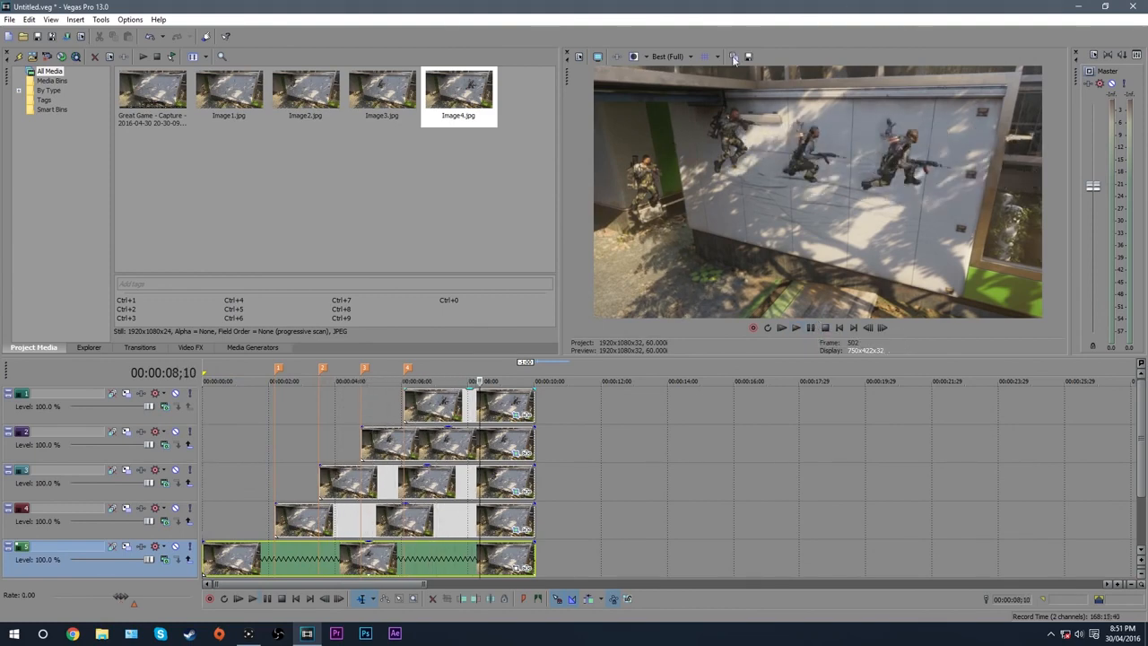
Set the video preview quality to Best (Half), play the sequence again, and pause near its end.
click(690, 56)
mouse_move(704, 114)
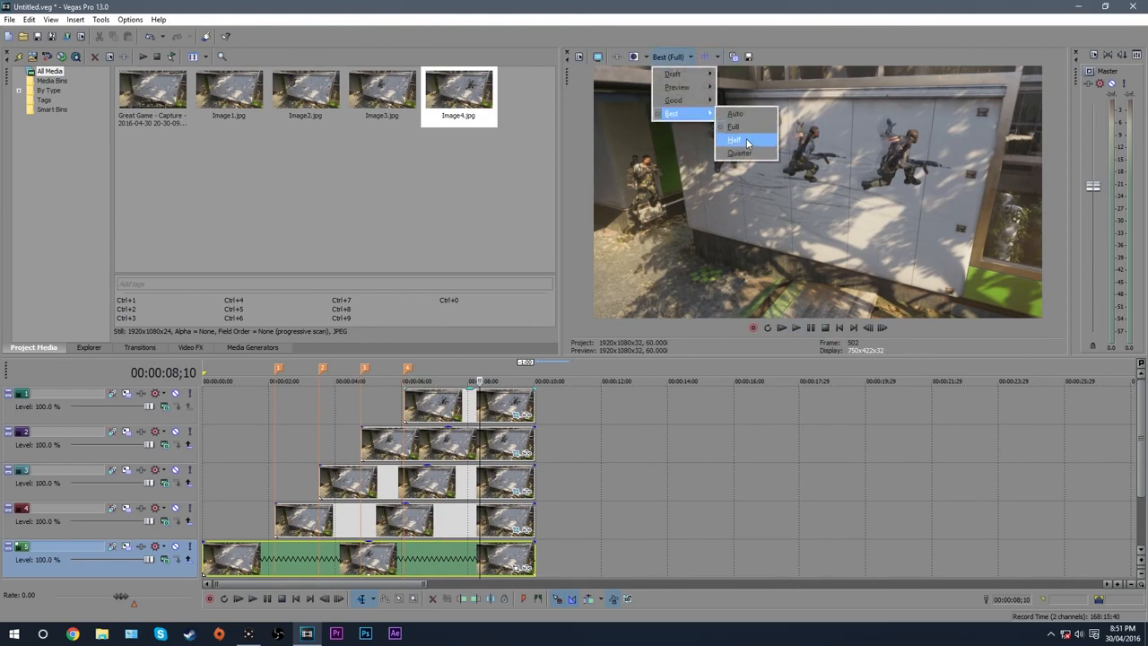
click(748, 141)
click(846, 330)
click(810, 329)
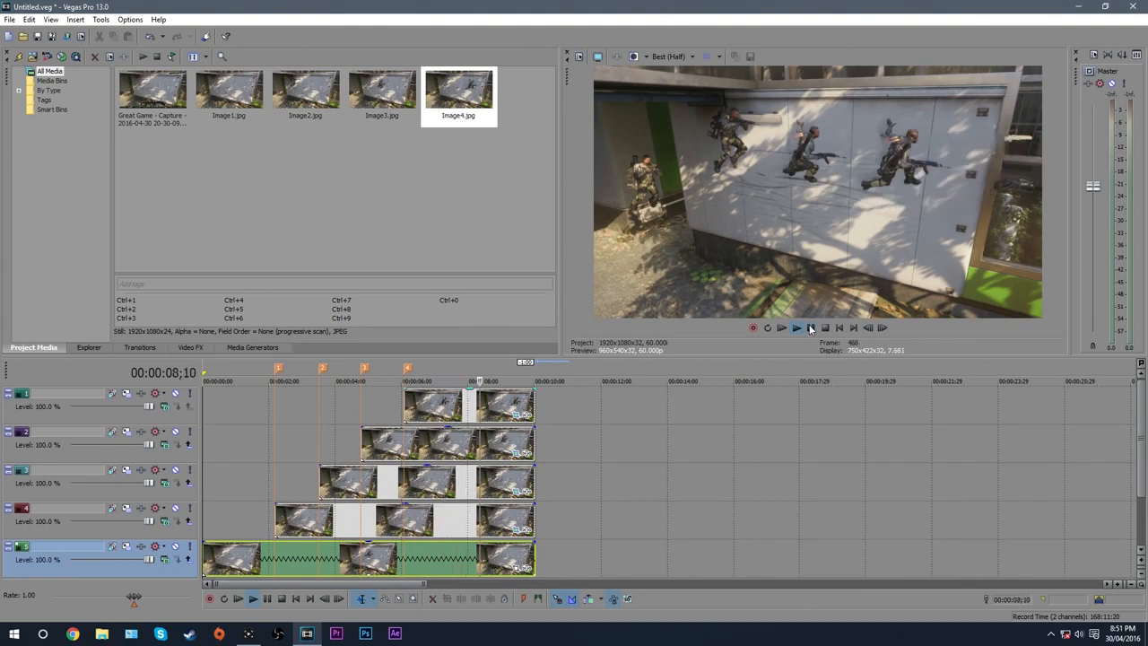
click(811, 328)
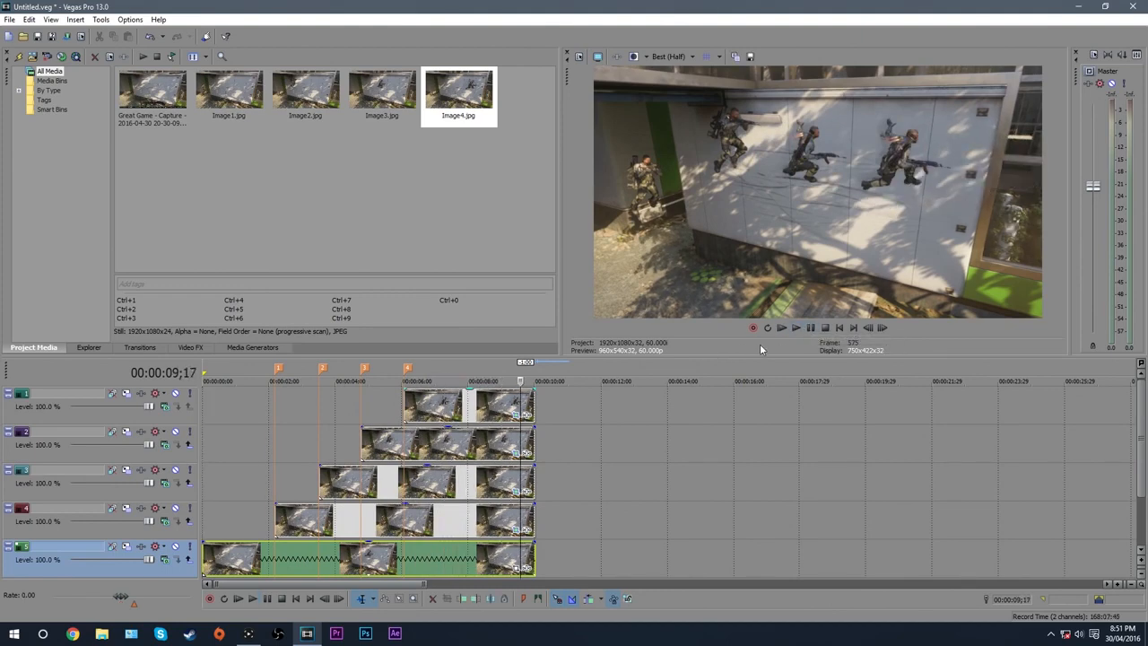